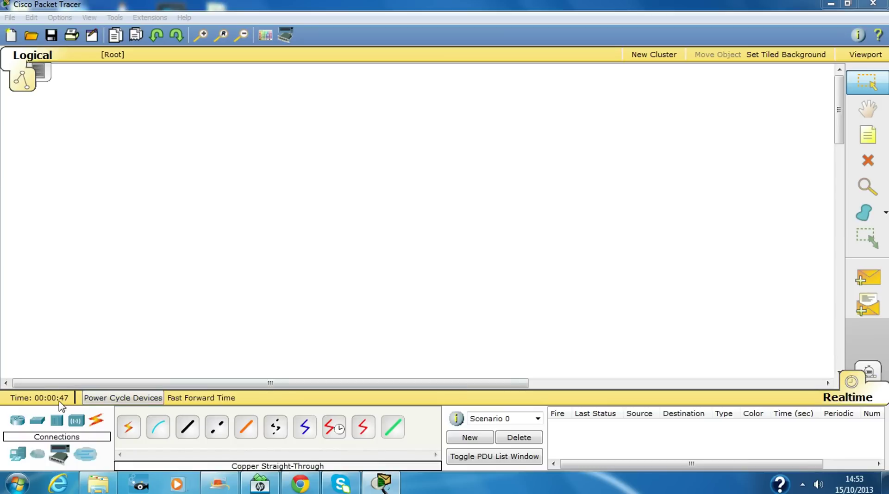
- Place a 2811 router, a 2960 switch, two generic PCs and a generic server
click(18, 420)
click(246, 426)
click(394, 99)
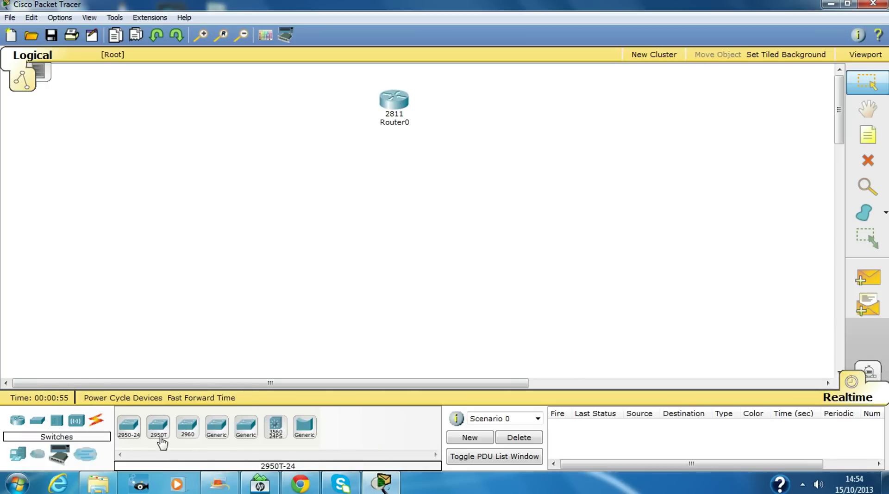
click(187, 428)
click(386, 195)
click(130, 427)
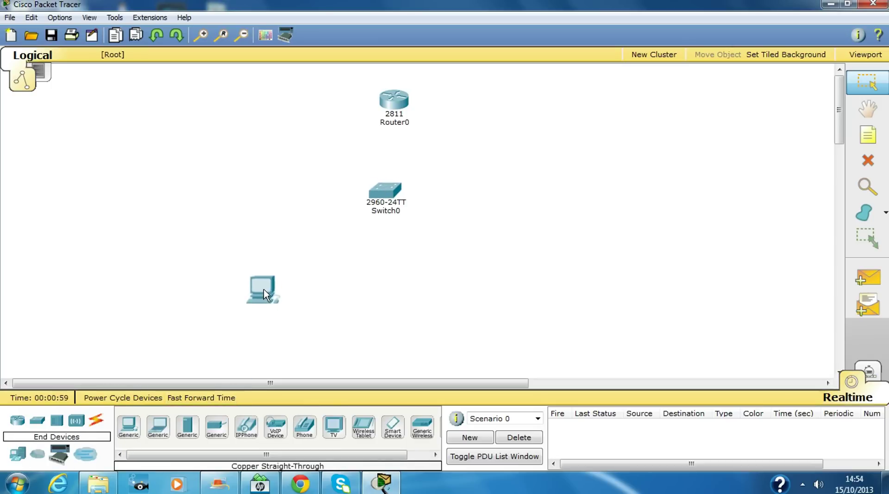
click(263, 292)
click(130, 427)
click(385, 301)
click(187, 429)
click(501, 284)
- Rename the server to DNS SERVER and the router to DHCP SERVER
click(509, 318)
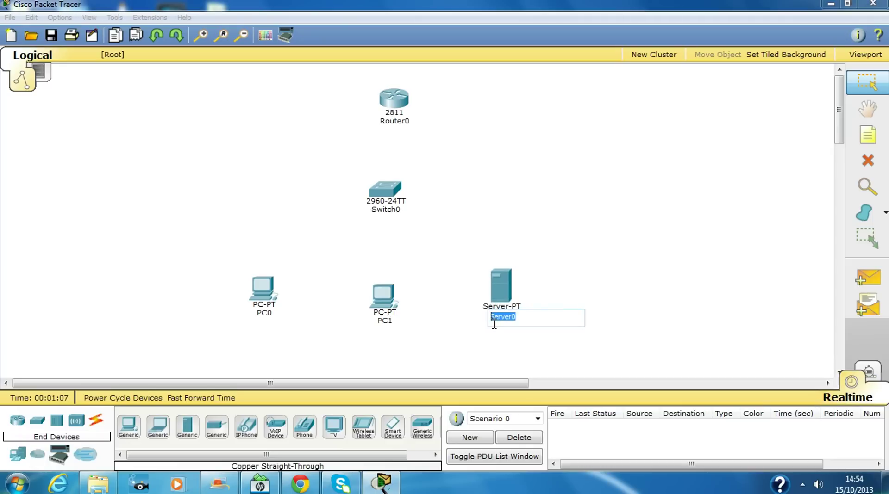
text(DNS SERVER)
key(Return)
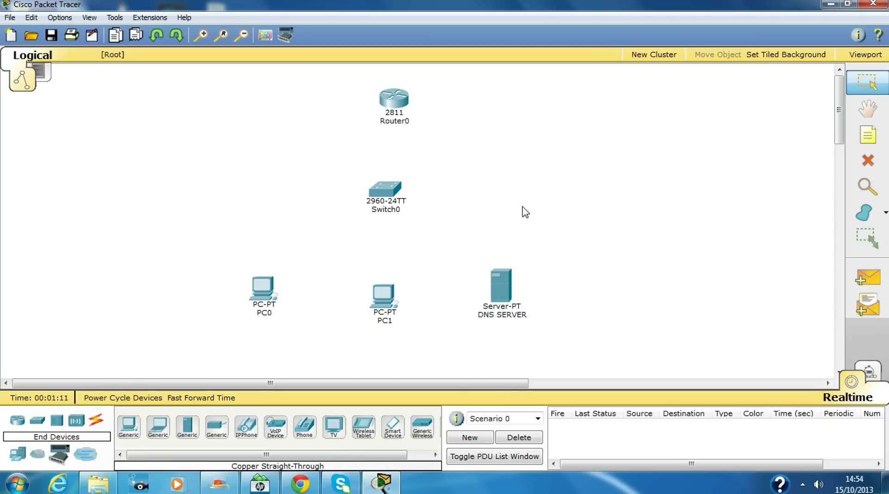
click(406, 123)
drag(407, 124, 353, 135)
text(DHCP SERVER)
click(545, 221)
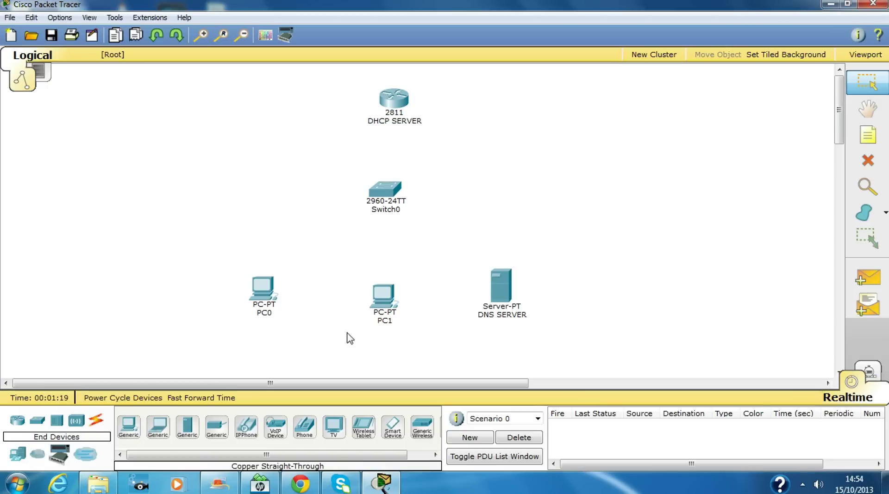
- Rename the two PCs to PC1 and PC2 and the switch to S1
click(273, 315)
text(1)
click(309, 366)
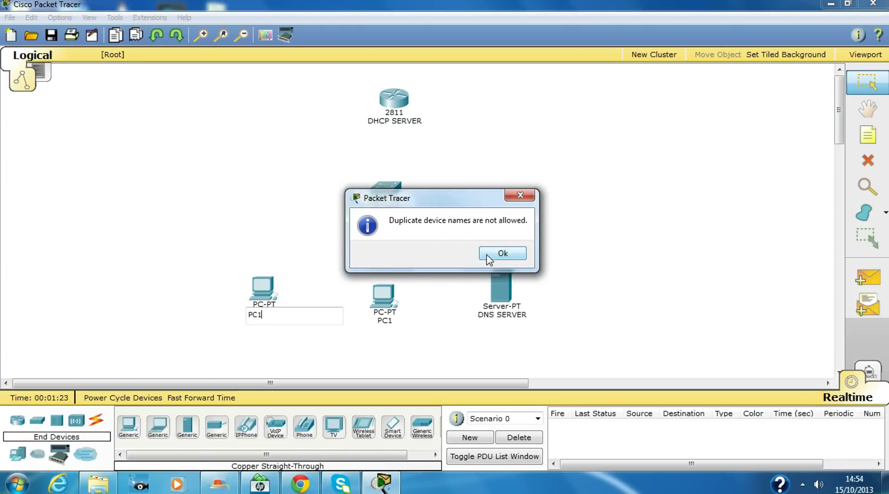
click(494, 254)
click(389, 321)
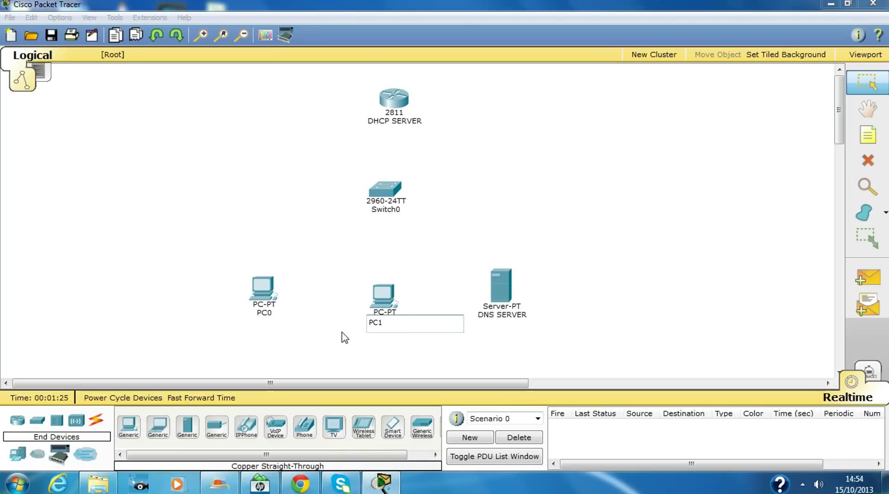
text(2)
click(293, 340)
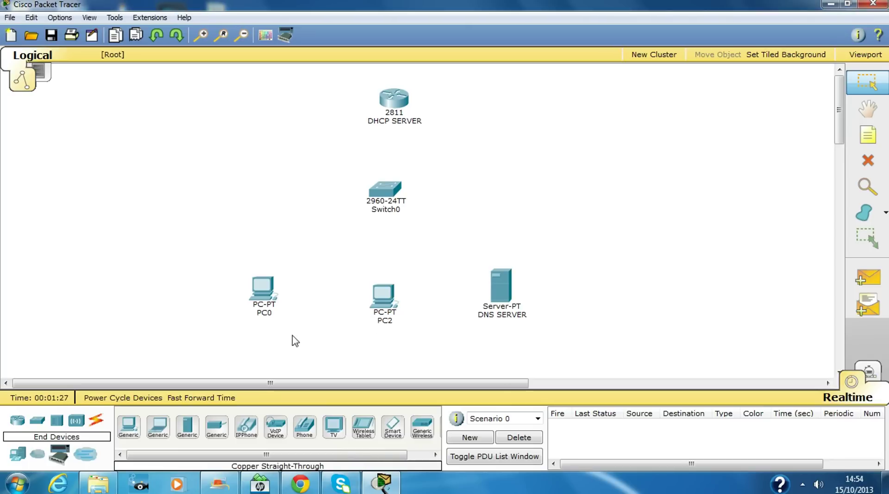
click(273, 314)
text(1)
click(391, 211)
drag(392, 211, 377, 216)
text(1)
key(Return)
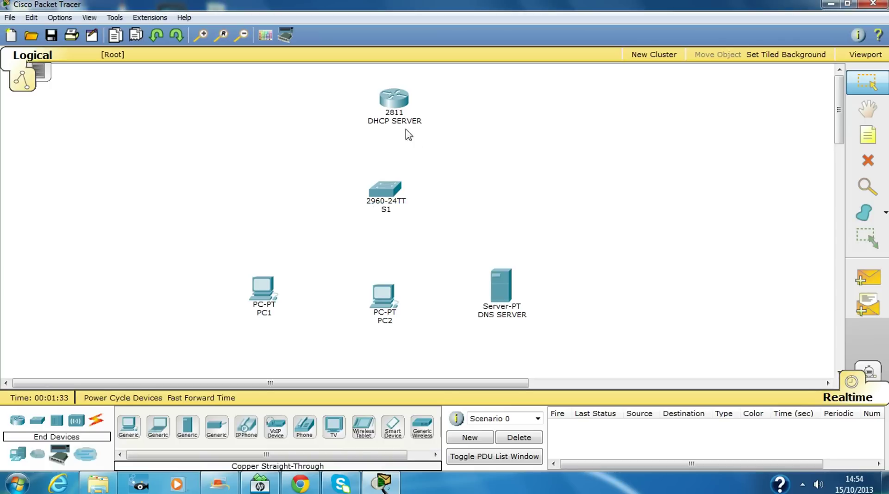
- Link the router's Fa0/0 and PC1 to switch S1 with copper straight-through cables
click(96, 420)
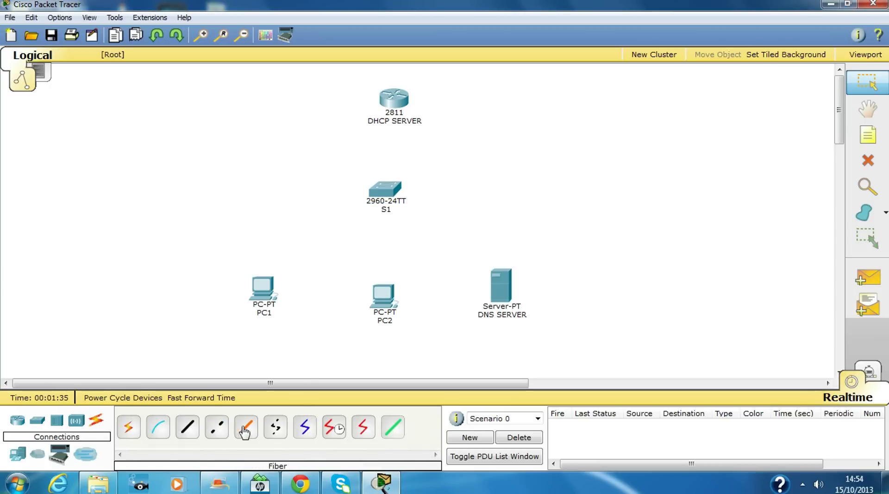
click(188, 427)
click(388, 102)
click(424, 126)
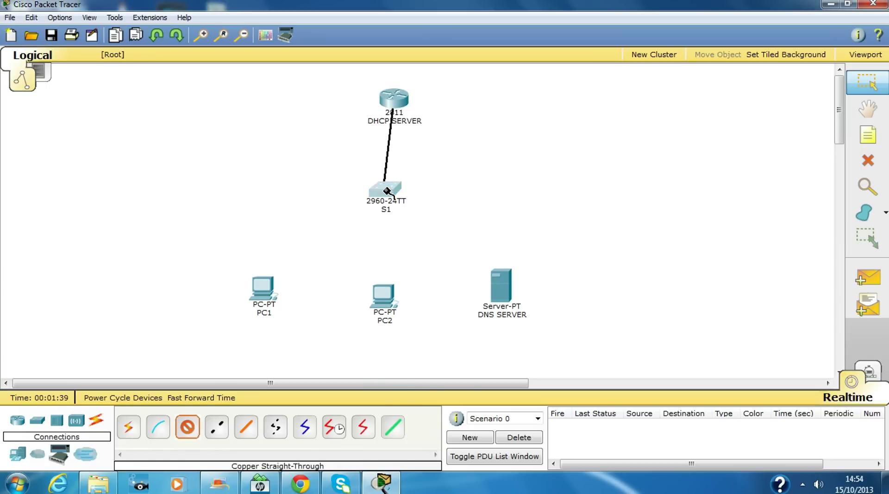
click(385, 188)
click(402, 137)
click(187, 427)
click(385, 190)
click(409, 144)
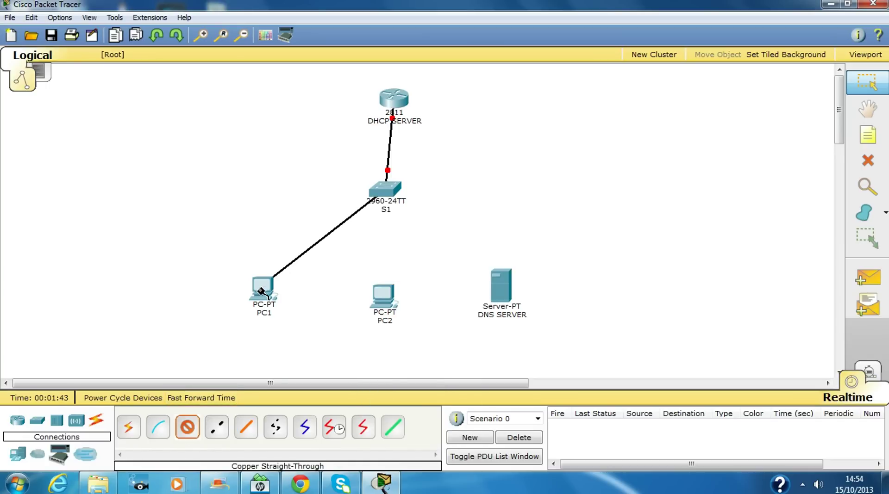
click(268, 284)
click(290, 299)
- Link PC2 and DNS SERVER to free FastEthernet ports on S1
click(188, 427)
click(385, 190)
click(407, 158)
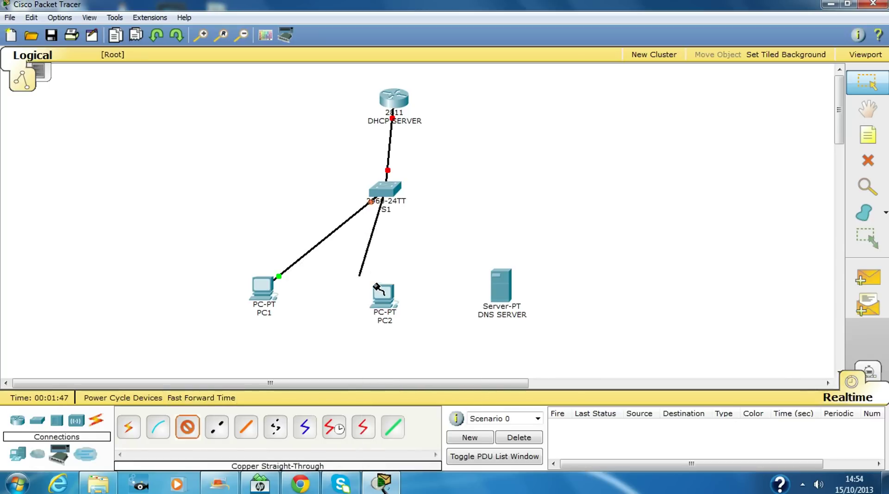
click(382, 298)
click(401, 306)
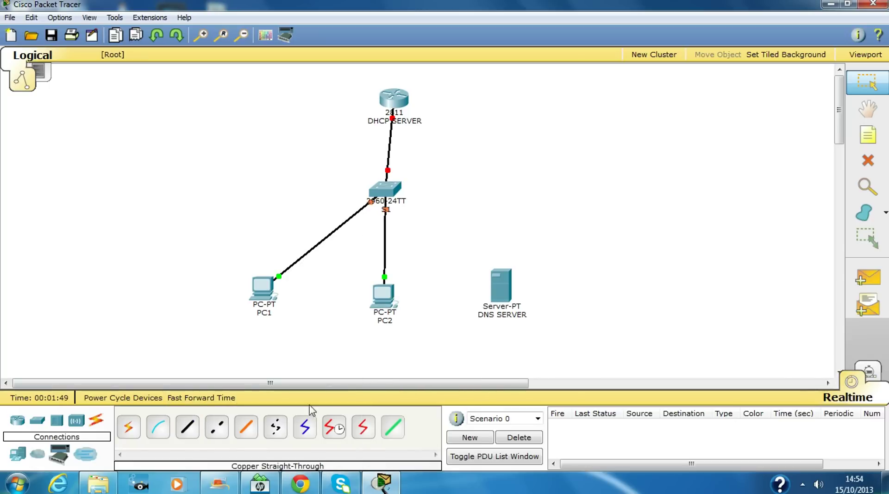
click(187, 427)
click(387, 190)
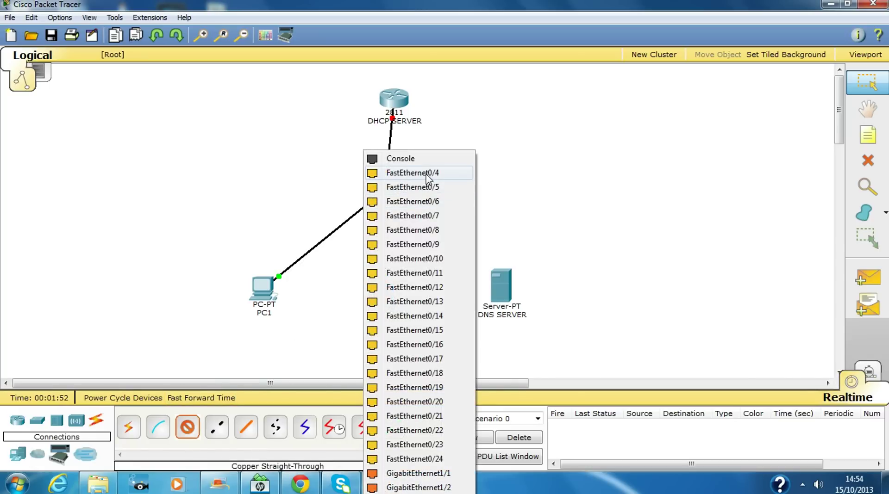
click(405, 180)
click(501, 289)
click(483, 277)
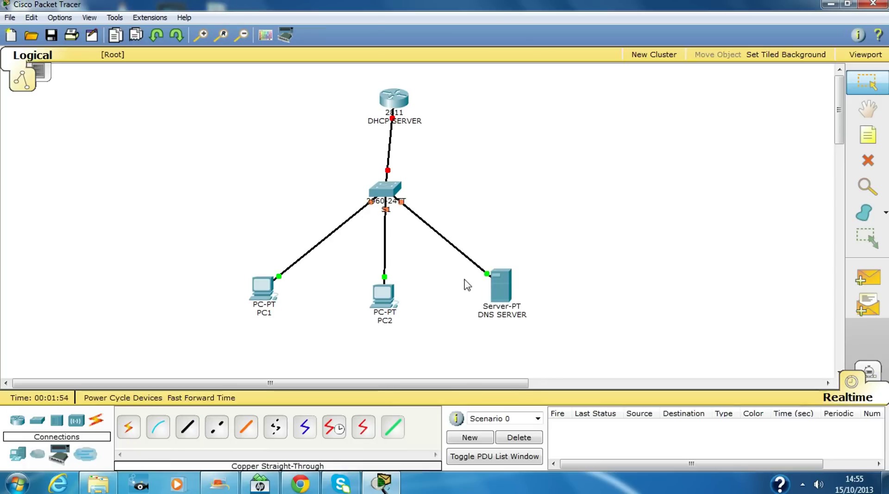
- Add the note '192.168.1.2 /24' below DNS SERVER
key(n)
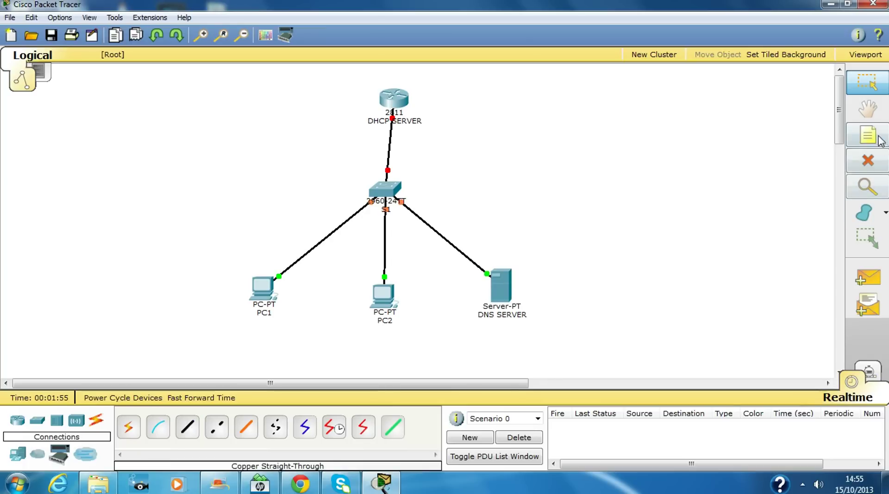
click(479, 327)
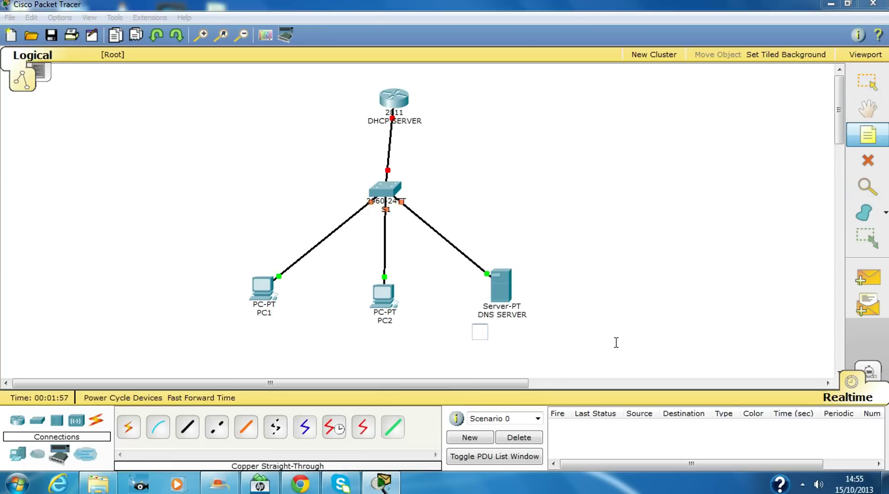
text(192.168.1)
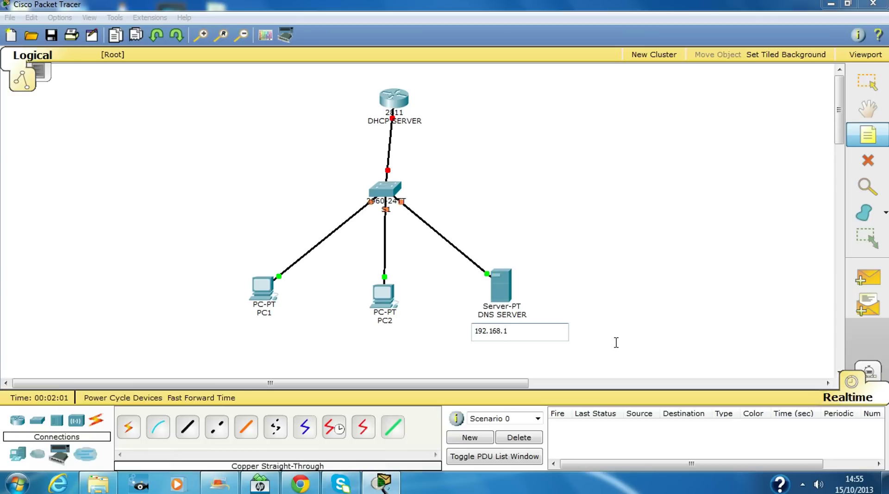
text(.2  /24)
key(Escape)
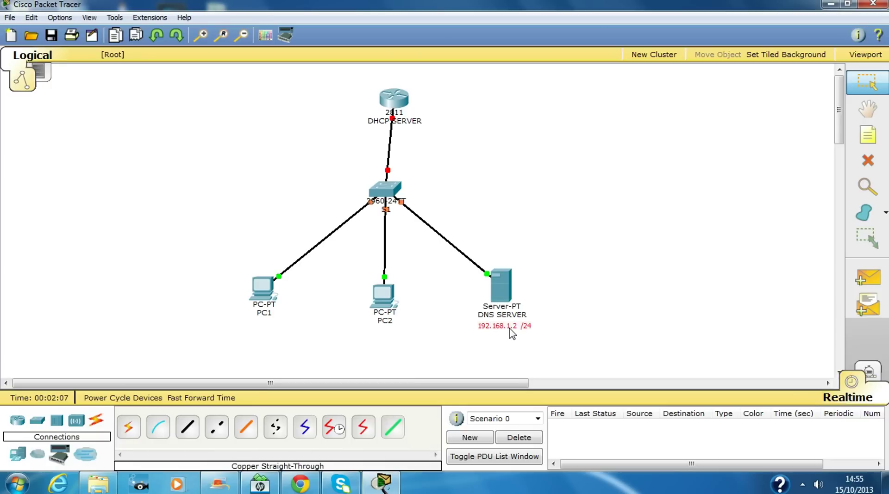
- Add the note '192.168.1.1 /24' below DHCP SERVER and align it with the router
click(867, 135)
click(368, 134)
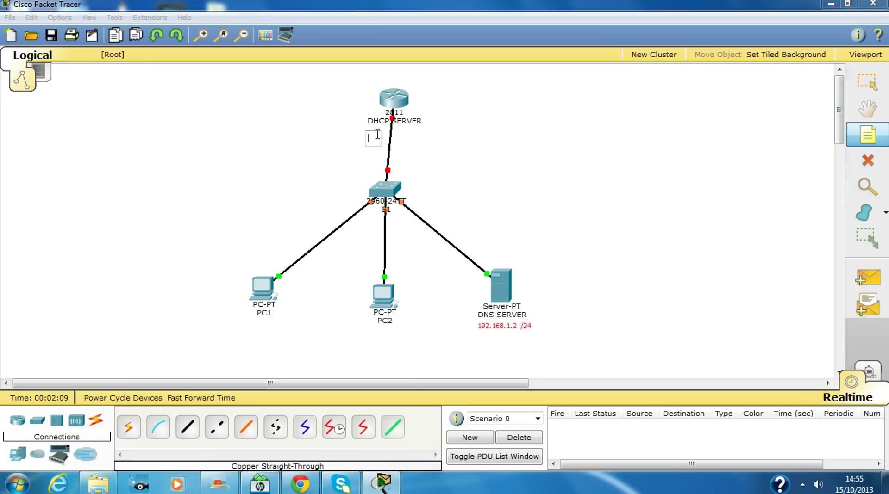
text(192.168.1.)
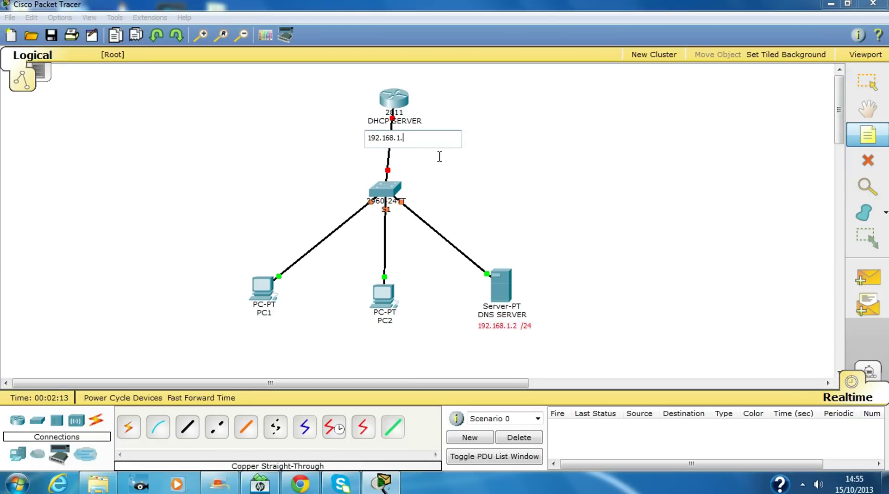
text(1 /24)
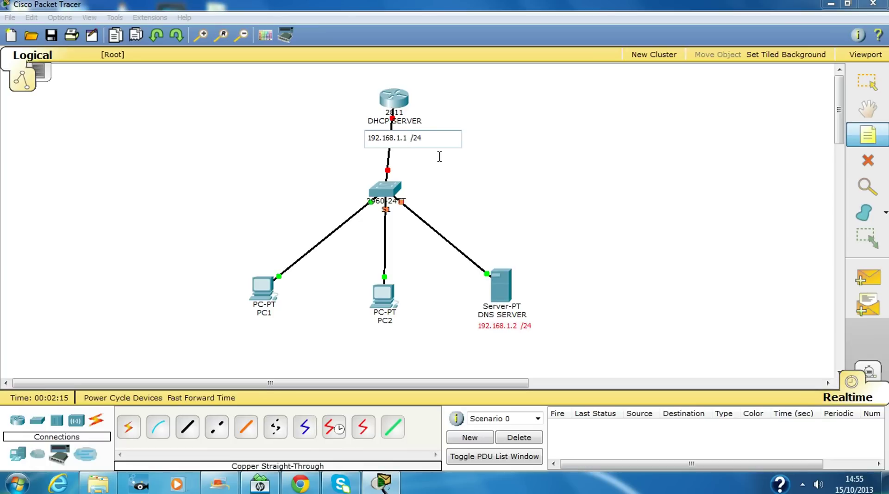
key(Escape)
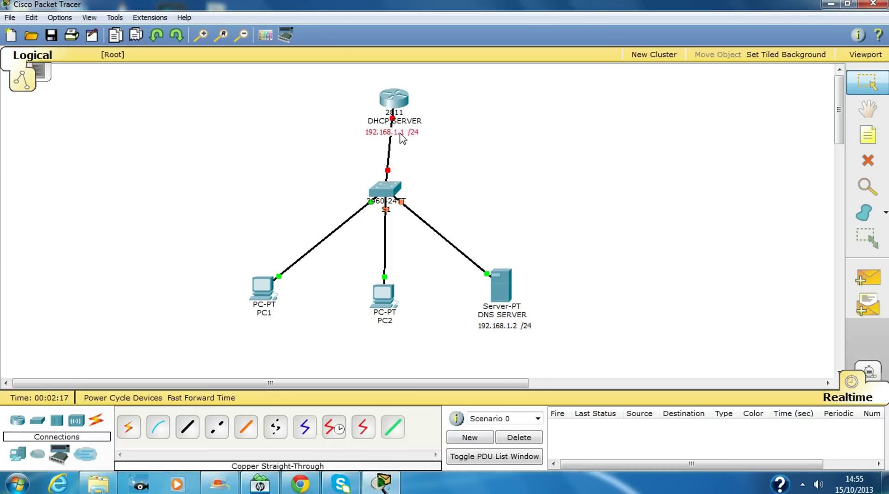
drag(401, 138, 404, 136)
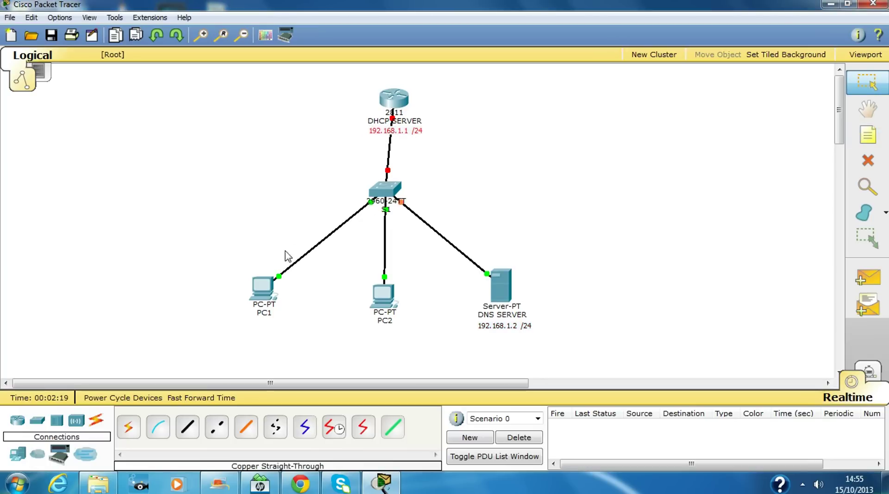
drag(392, 104, 385, 103)
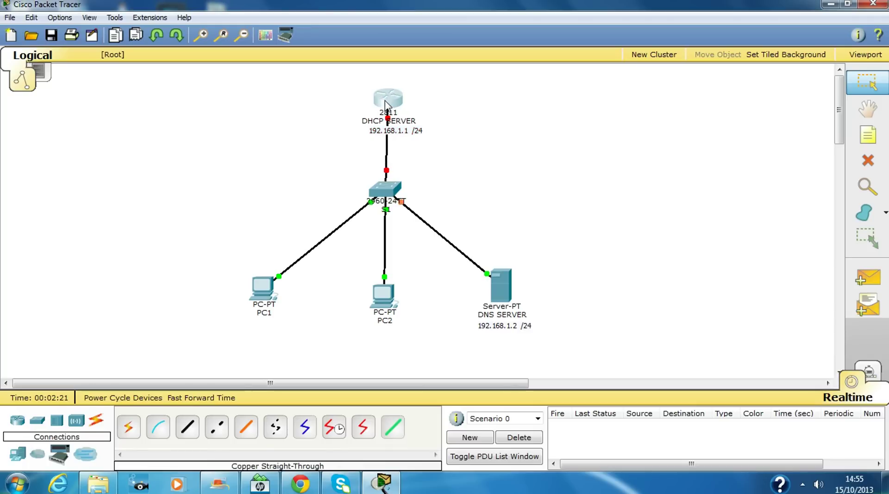
- In the router CLI, decline setup, enter global configuration and set hostname DHCP-SERVER
click(385, 102)
click(342, 106)
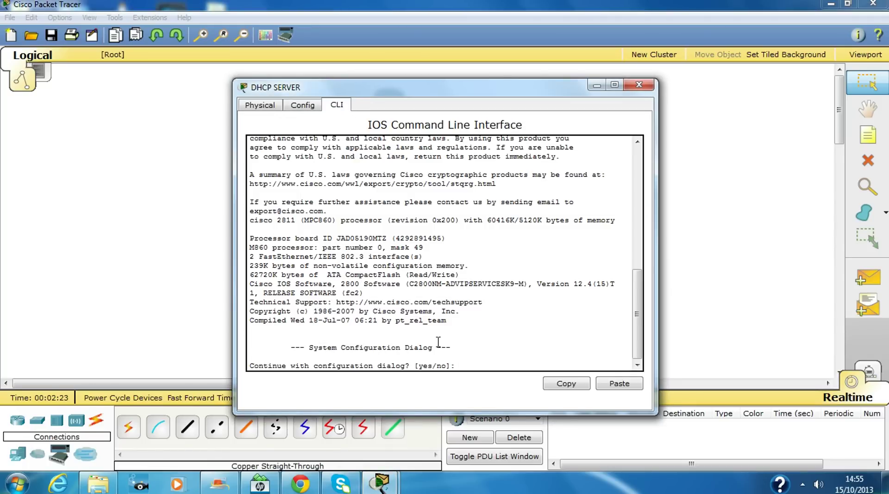
text(n)
key(Return)
key(Return)
key(Return)
text(en)
key(Return)
key(Return)
key(Return)
text(conf t)
key(Return)
key(Return)
key(Return)
key(Return)
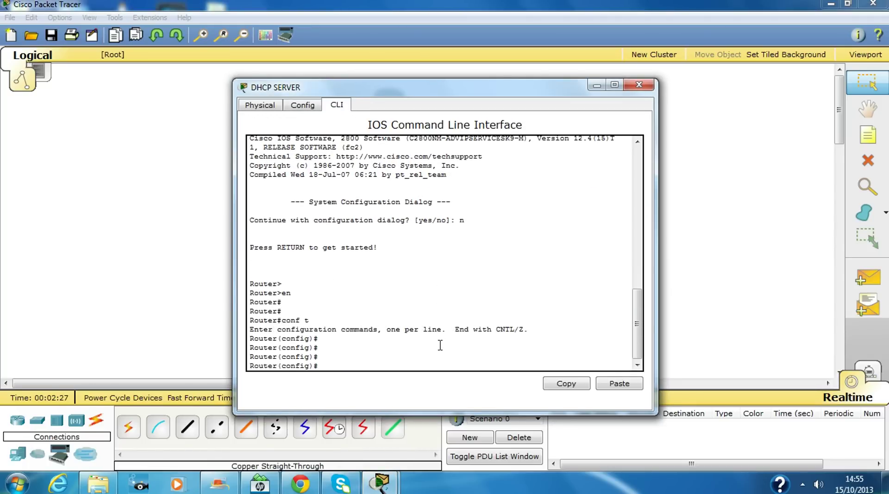
text(ho DHCP-SERVER)
key(Return)
key(Return)
key(Return)
key(Return)
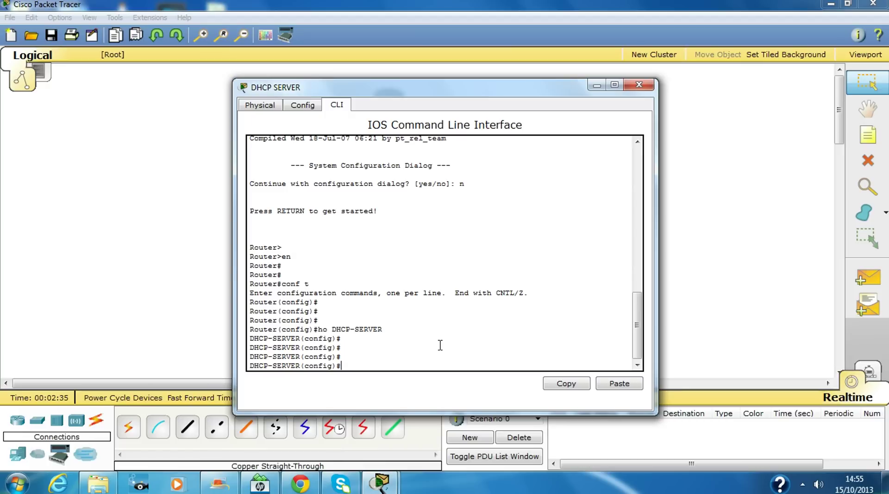
- Begin the 'ip dhcp pool' command at the configuration prompt
text(ip)
text( dhc)
key(Tab)
text(poo)
key(Tab)
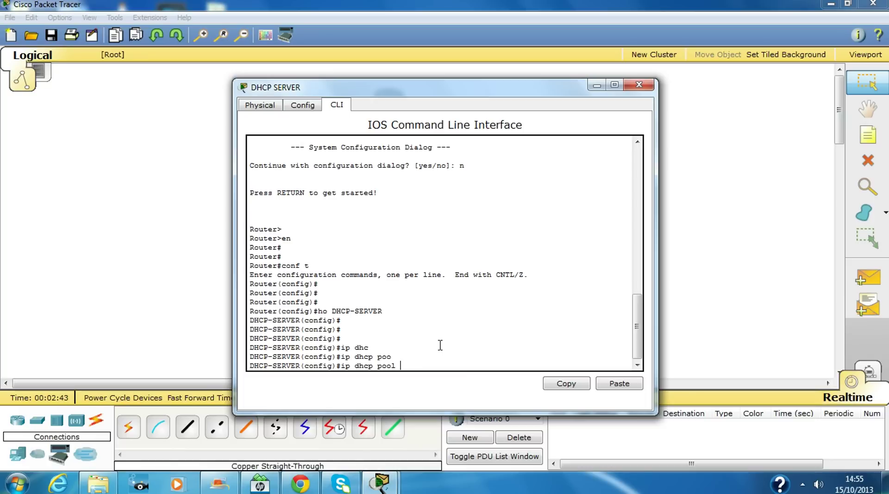
- Create DHCP pool deploy with network 192.168.1.0 255.255.255.0
text(de)
key(BackSpace)
key(Return)
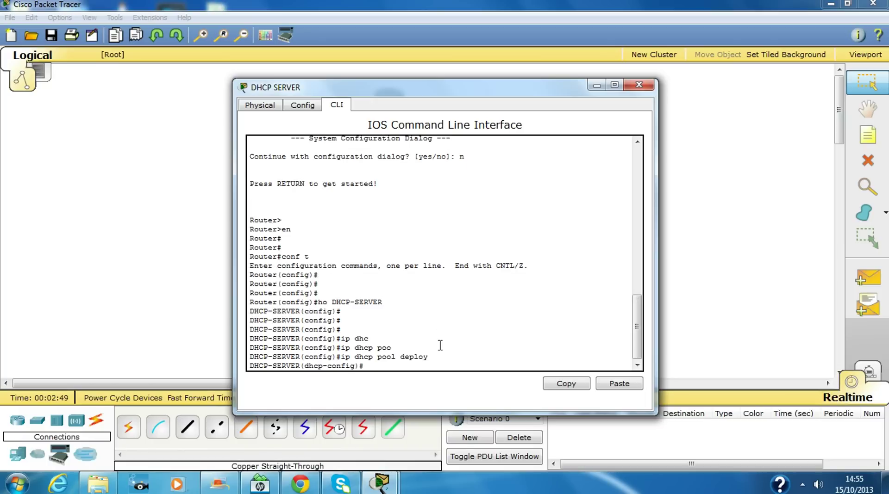
key(Return)
key(Return)
text(net)
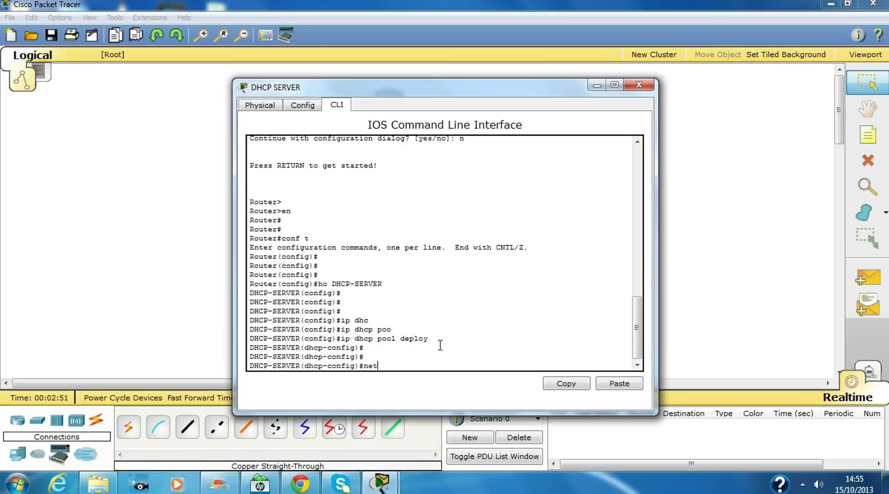
key(Tab)
text(192.168)
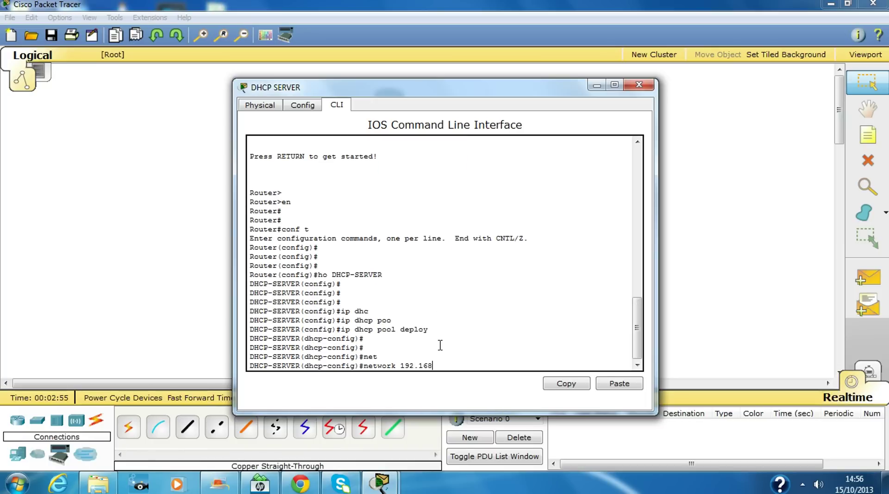
text(.1.0 255.255.255.0)
key(Return)
key(Return)
key(Return)
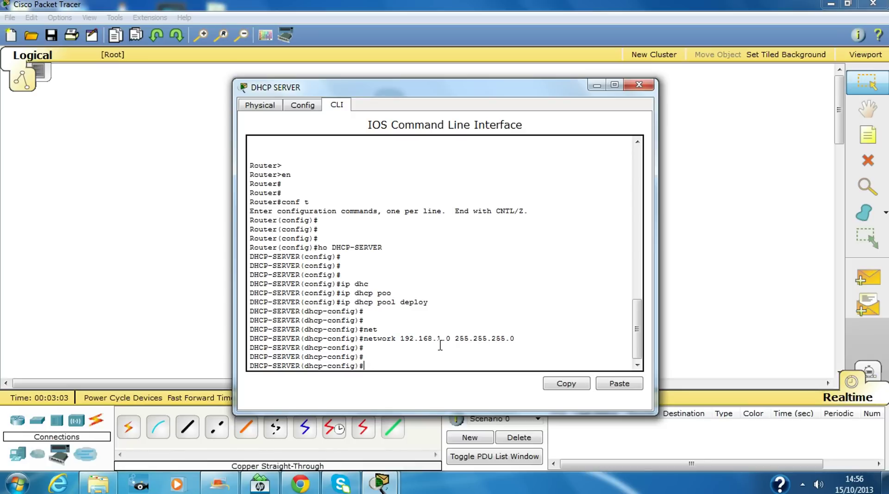
- Set the pool's default-router 192.168.1.1 and dns-server 192.168.1.2, then exit the pool
text(def)
key(Tab)
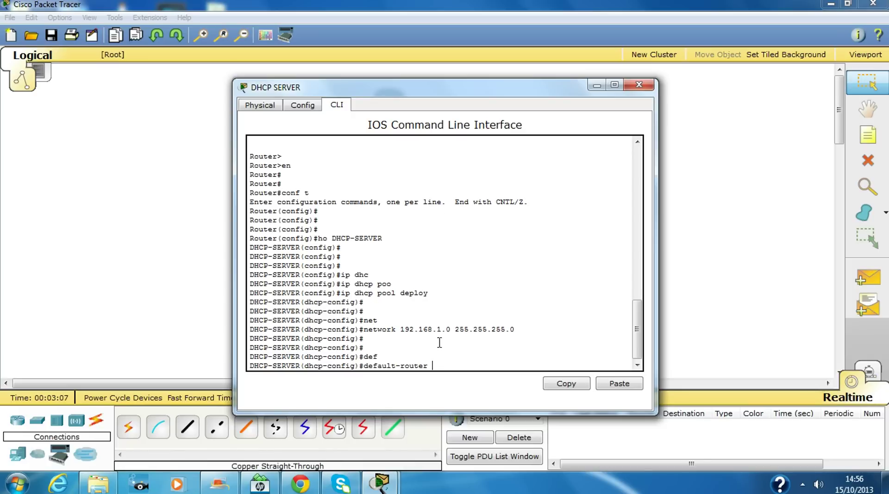
drag(457, 85, 675, 71)
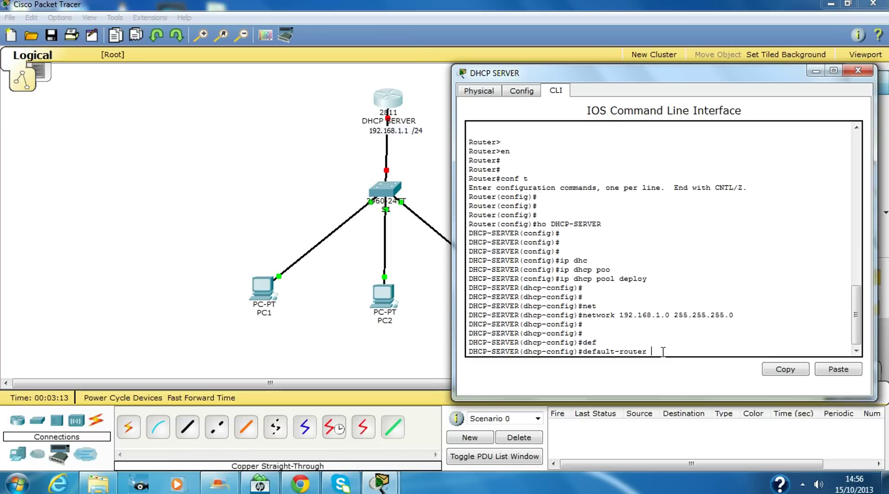
text(192.168.1.1)
key(Return)
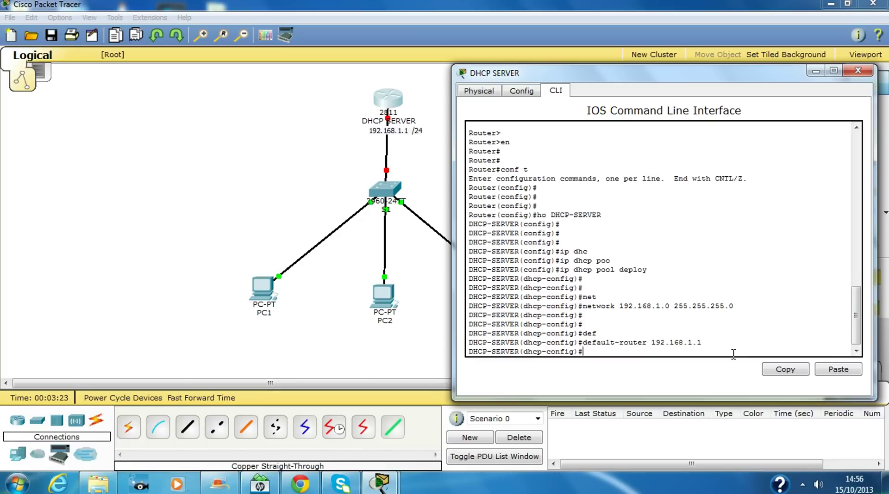
text(dn)
key(Tab)
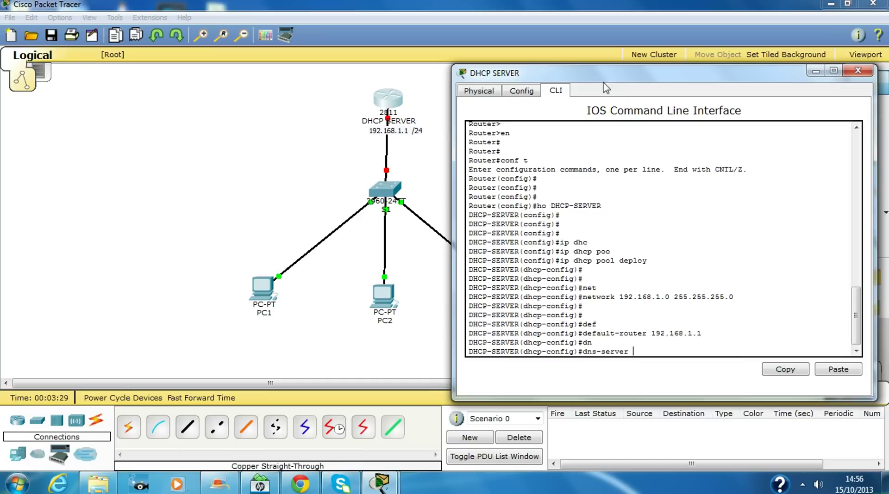
drag(537, 73, 91, 86)
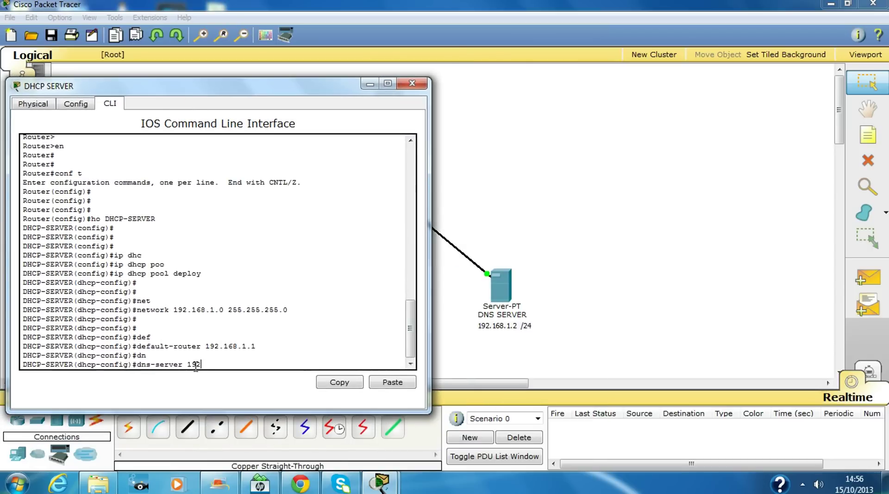
text(192.168)
key(Return)
text(exit)
key(Return)
key(Return)
key(Return)
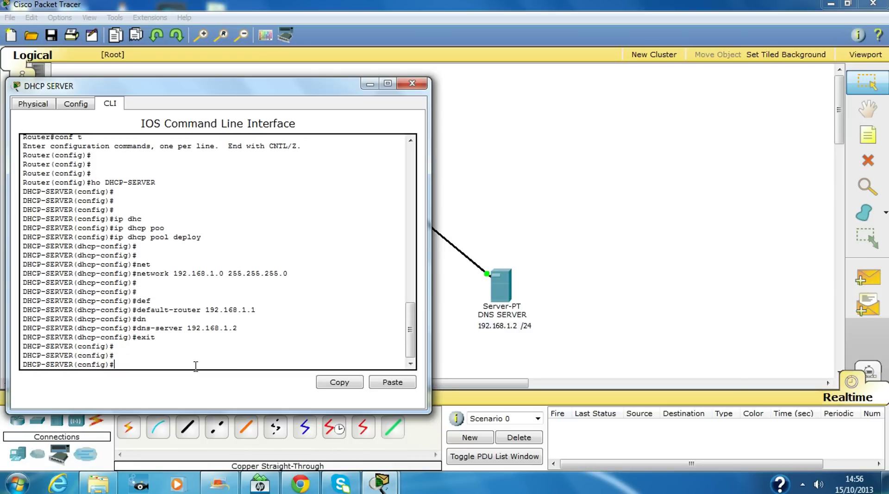
- Type 'ip dhcp excluded-address 192.168.1.1 192.168.1.9' at the router prompt without applying it
drag(259, 90, 299, 89)
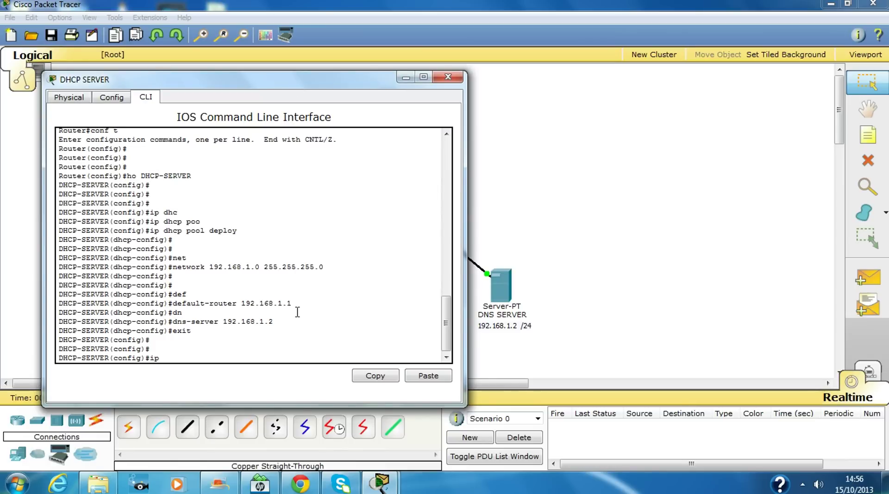
text(ip dh)
key(Tab)
text(ex)
key(Tab)
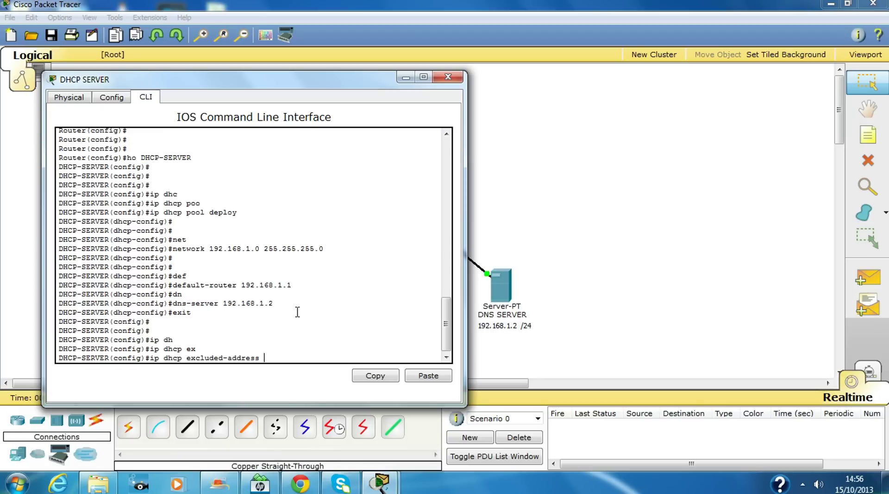
text(192.168.1.1 192.168.1.9)
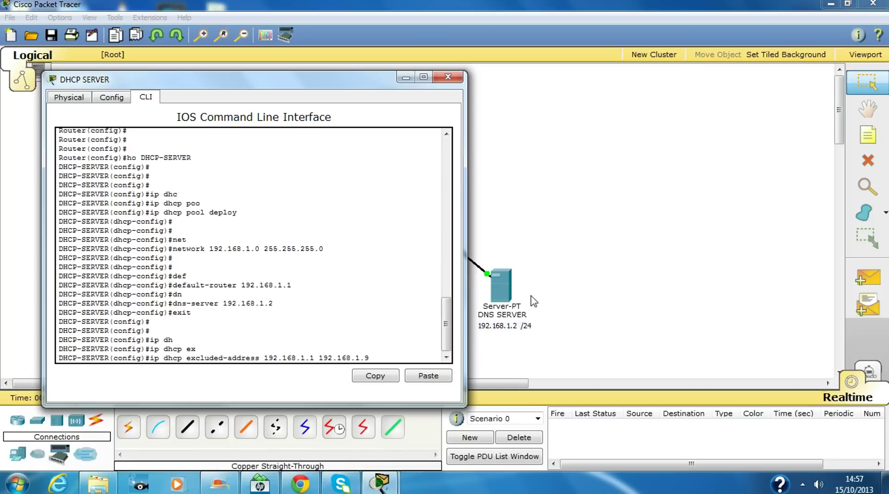
drag(339, 82, 301, 146)
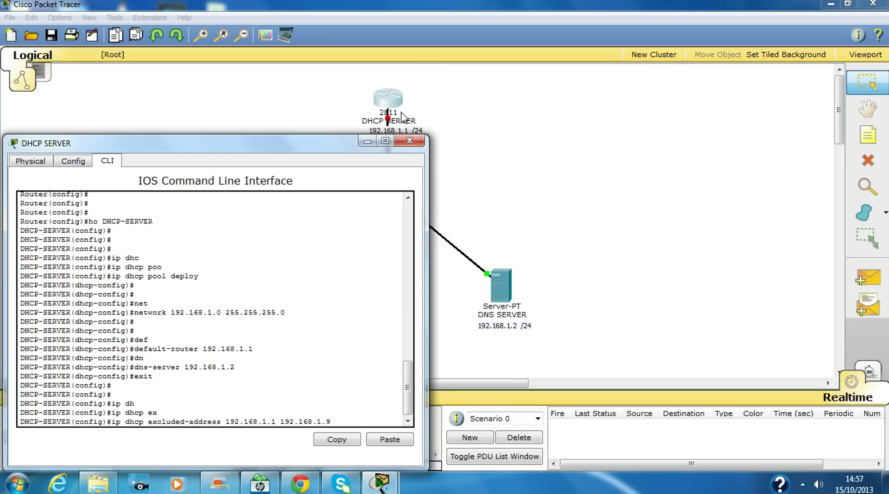
drag(318, 149, 351, 93)
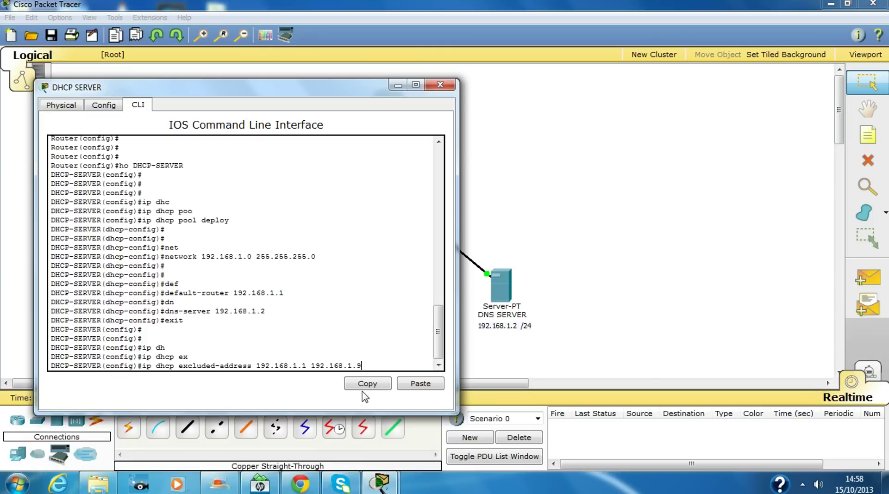
- Apply the exclusion, exit config mode, save with 'copy run start', and close the router window
key(Return)
text(exit)
key(Return)
key(Return)
key(Return)
key(Return)
key(Return)
key(Return)
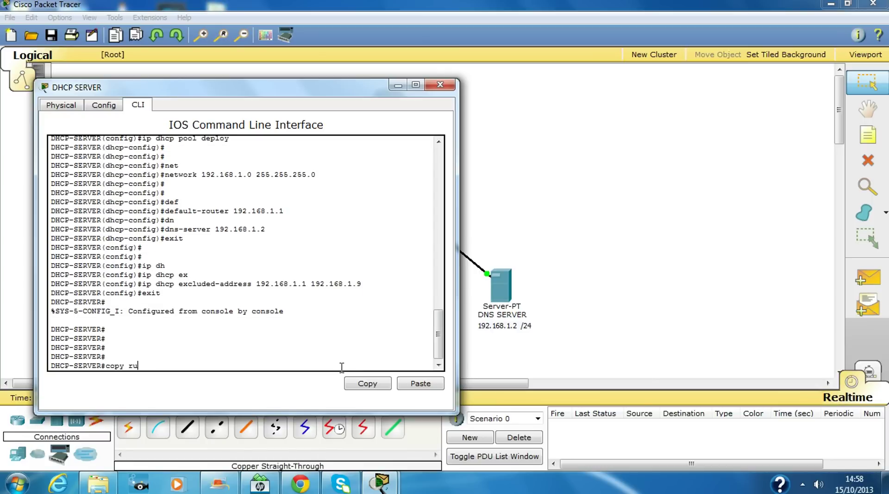
text(copy run start)
key(Return)
key(Return)
key(Return)
key(Return)
key(Return)
key(Return)
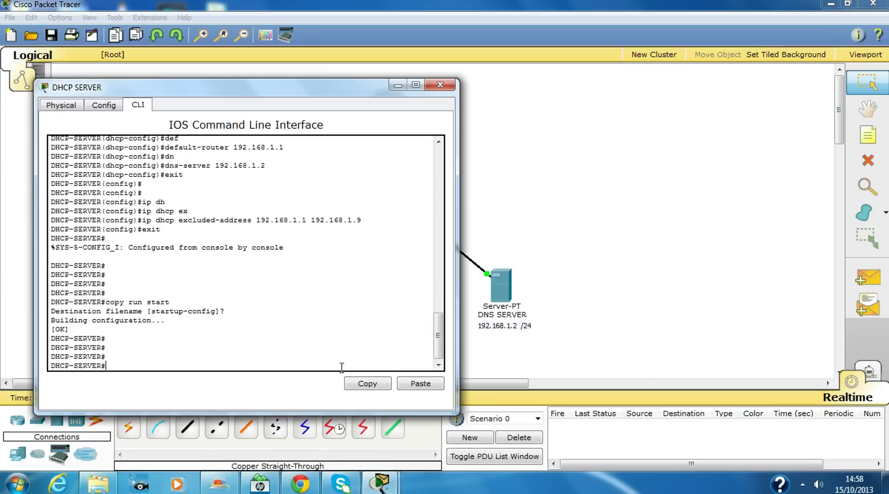
click(435, 85)
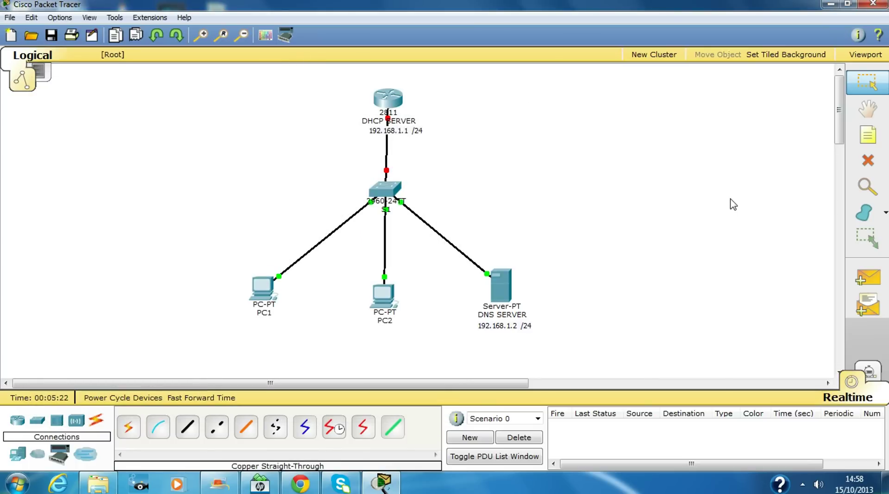
- In DNS SERVER's Desktop IP Configuration, enter IP 192.168.1.2 with mask 255.255.255.0
click(507, 295)
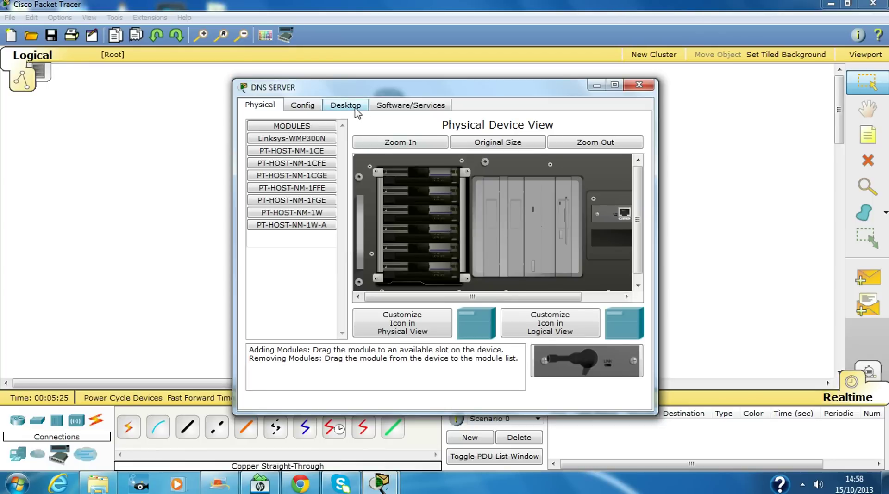
click(345, 105)
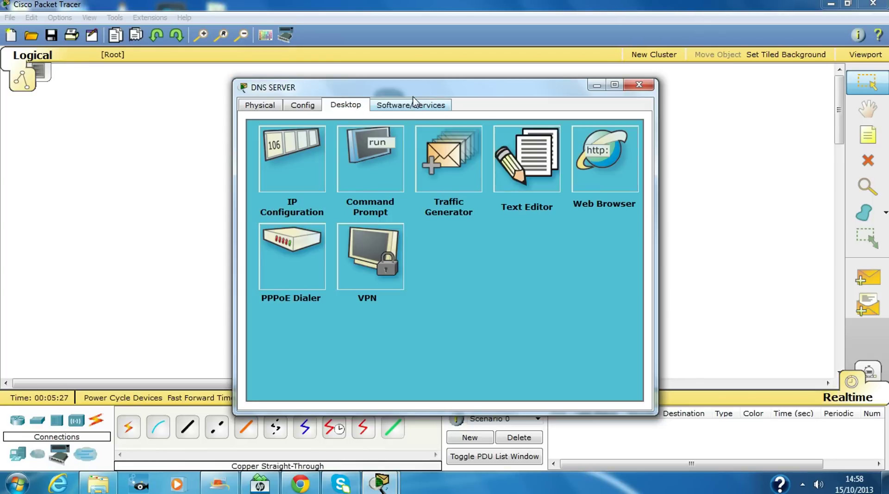
drag(421, 93, 217, 88)
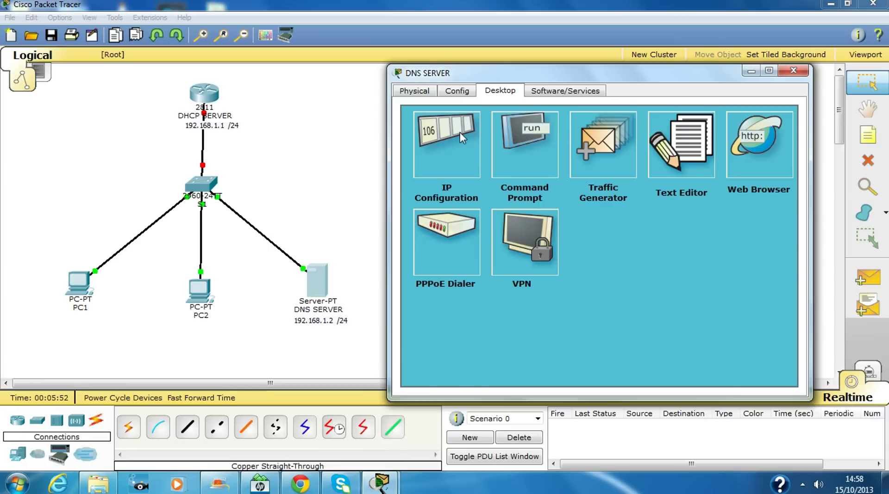
click(451, 139)
click(564, 210)
text(192.168)
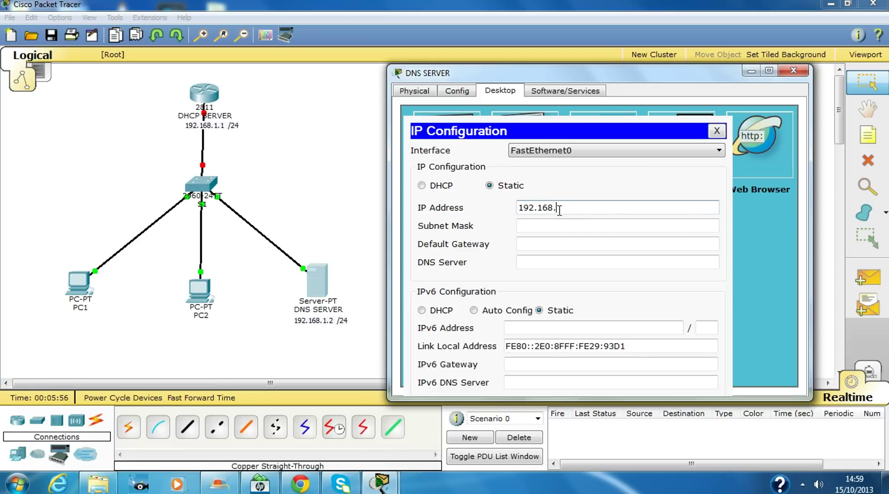
text(.1.2)
click(580, 226)
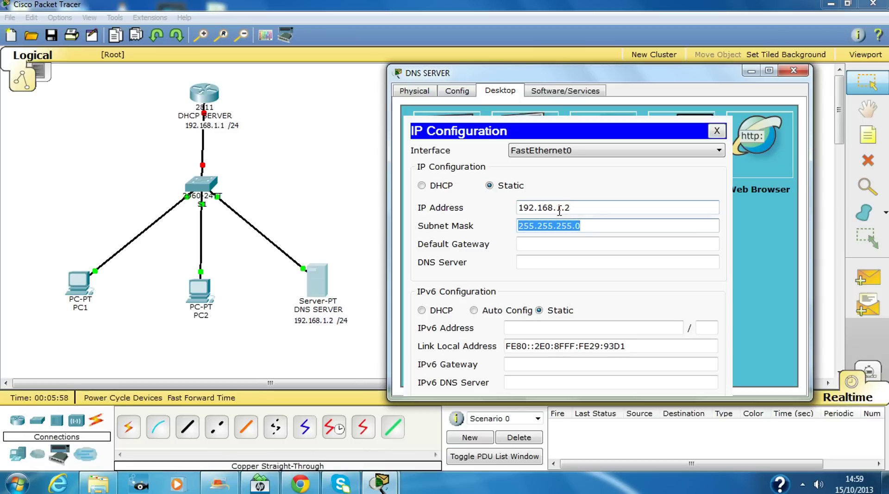
- Set the server's default gateway to 192.168.1.1 and DNS server to 192.168.1.2
click(578, 244)
drag(577, 207, 460, 205)
key(ctrl+c)
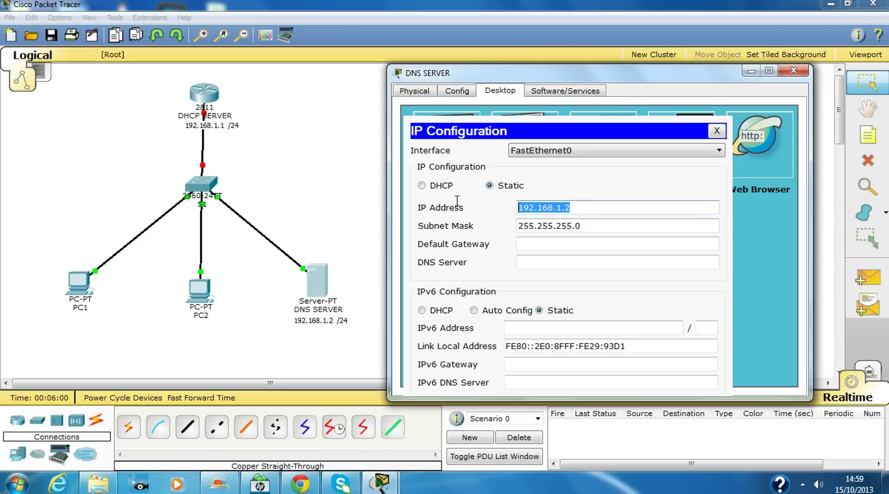
click(538, 244)
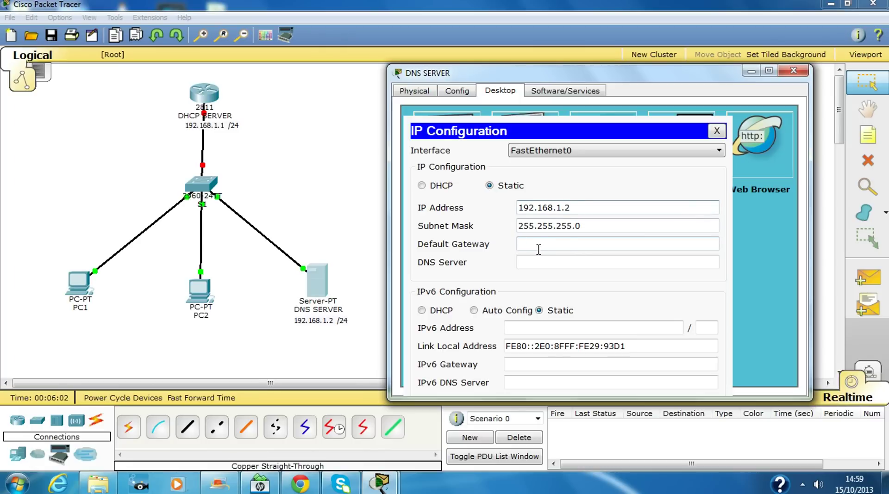
key(ctrl+v)
key(BackSpace)
click(579, 207)
drag(579, 206, 463, 213)
key(ctrl+c)
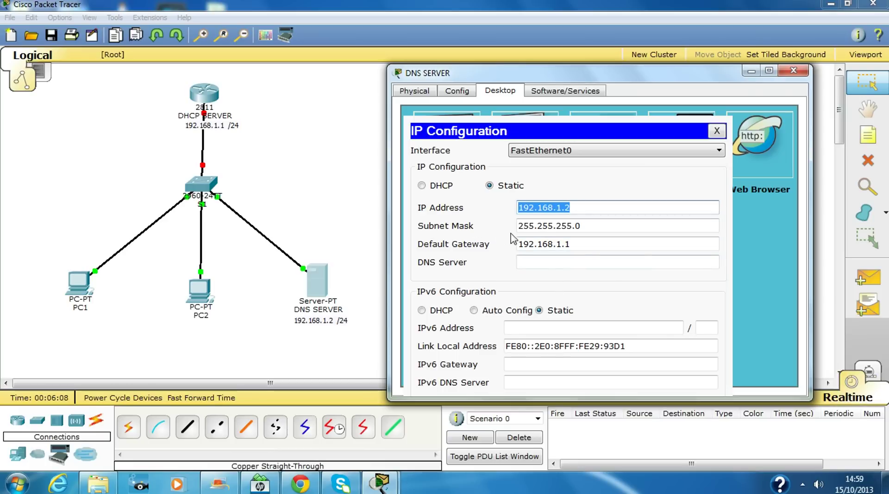
click(590, 263)
key(ctrl+v)
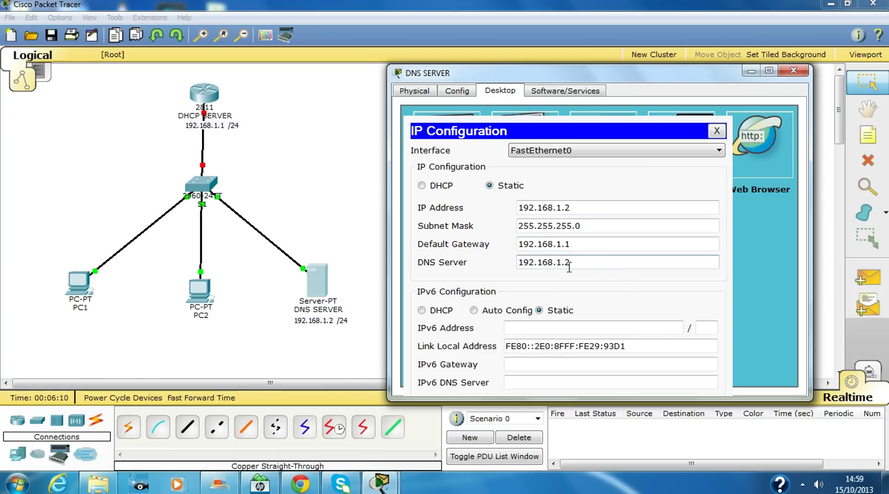
click(721, 135)
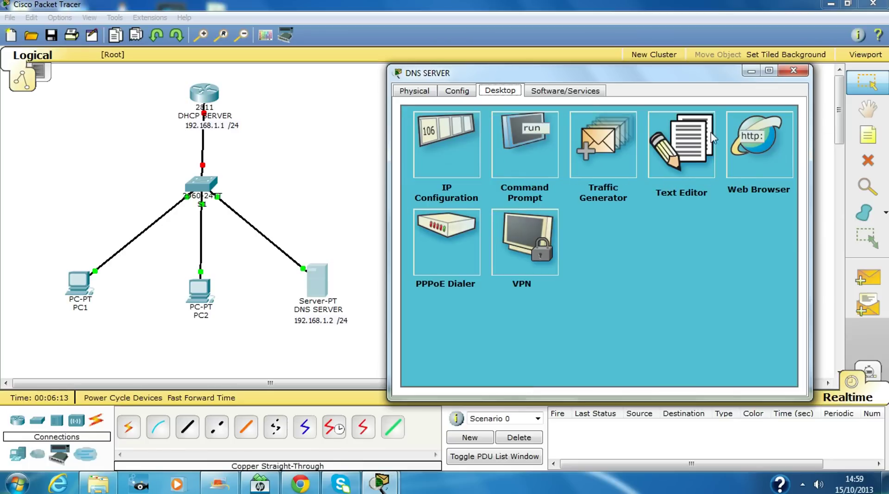
click(457, 92)
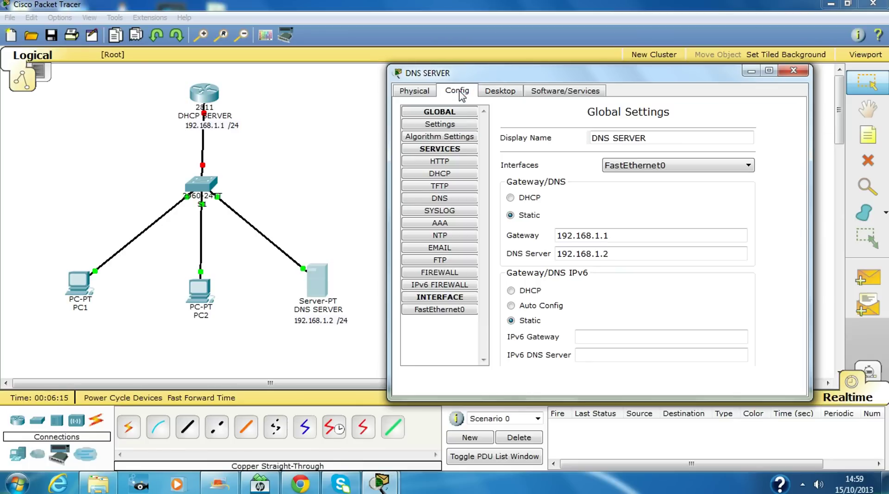
click(445, 203)
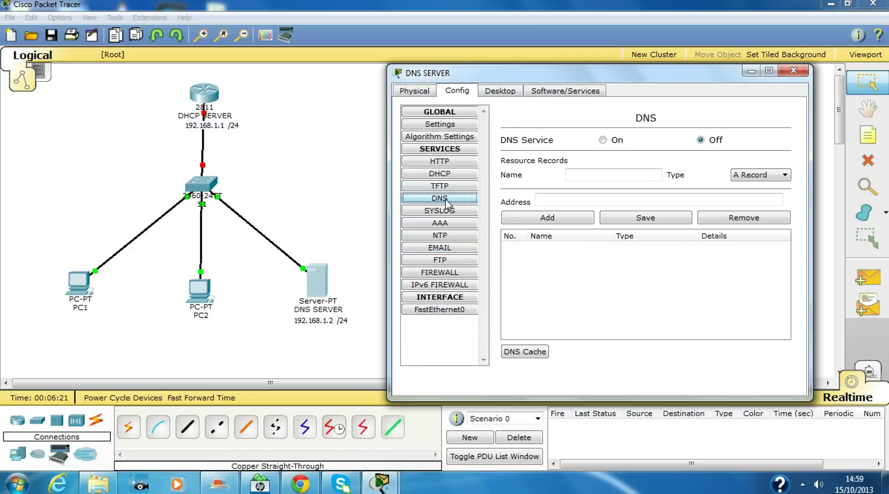
click(586, 176)
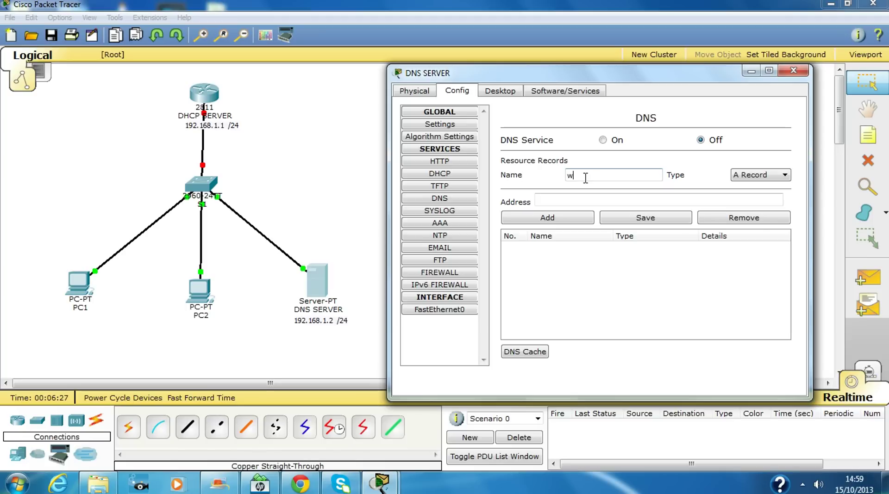
text(www.cisco.com)
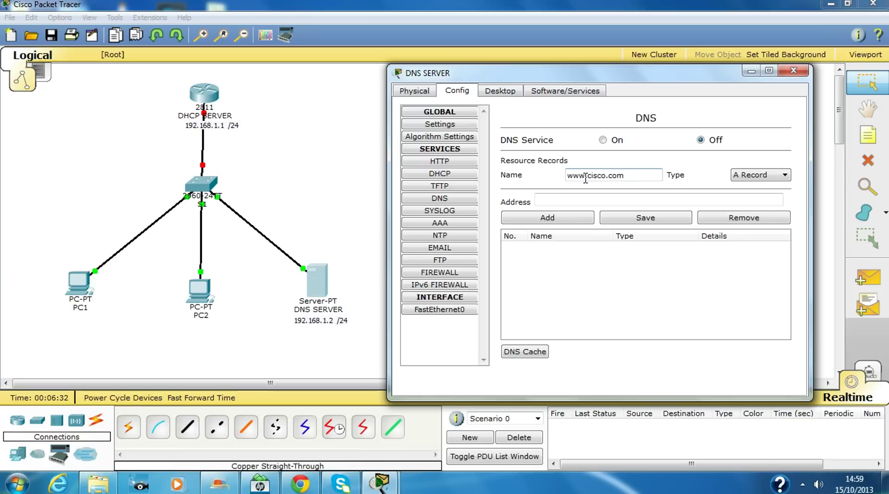
click(575, 201)
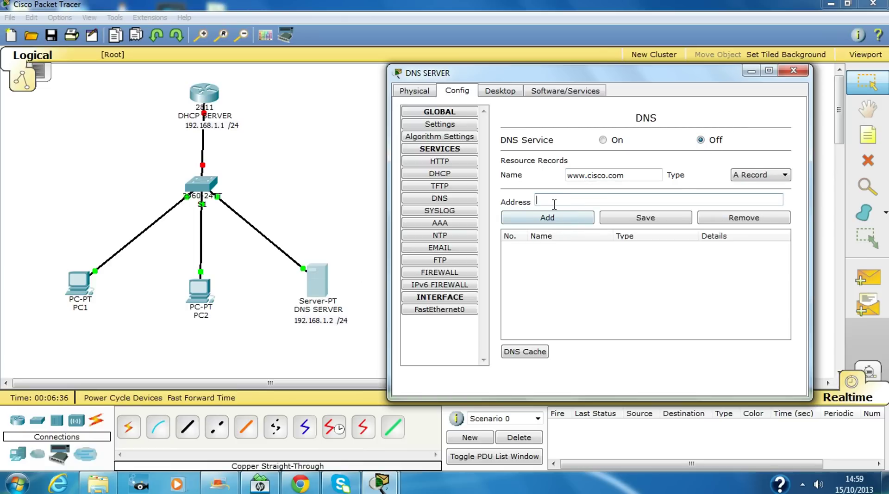
text(192.168.1.2)
click(562, 221)
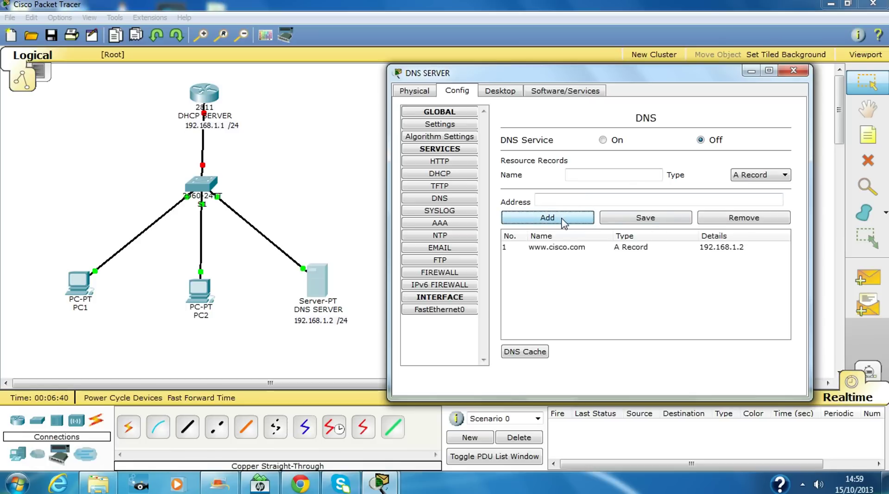
click(603, 141)
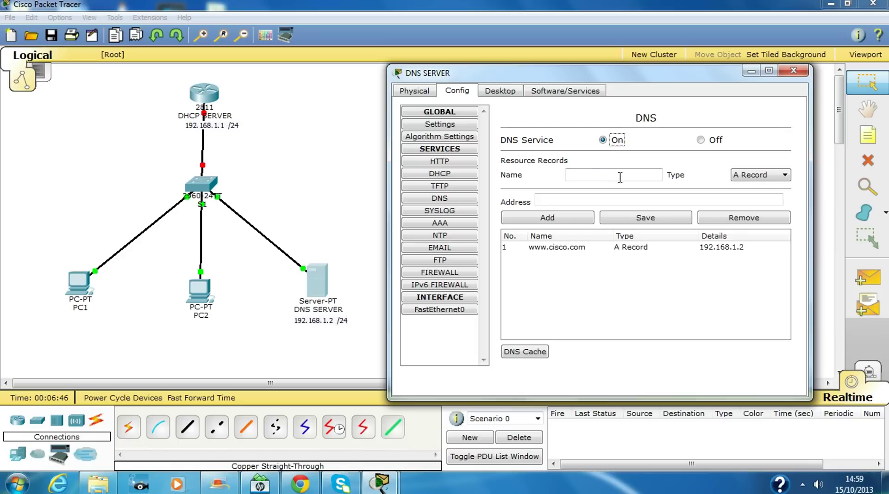
- Make sure the HTTP and HTTPS services are on, then close the server window
click(451, 162)
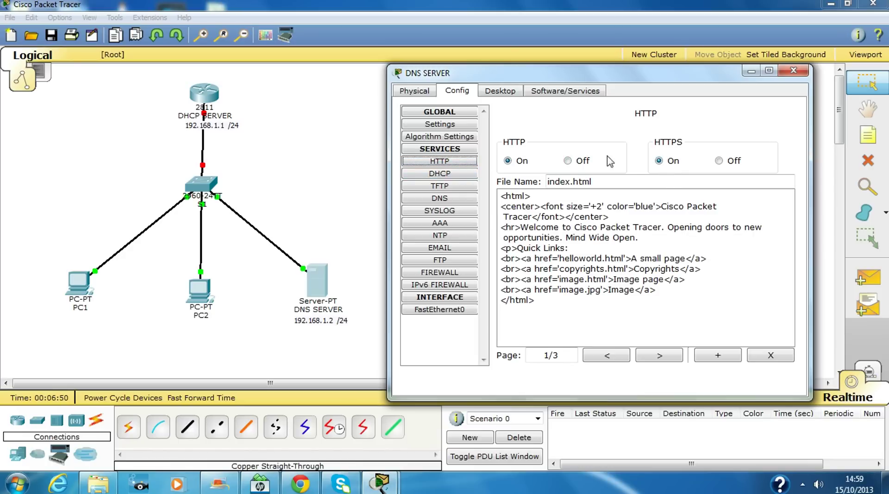
click(572, 162)
click(509, 162)
click(721, 161)
click(668, 162)
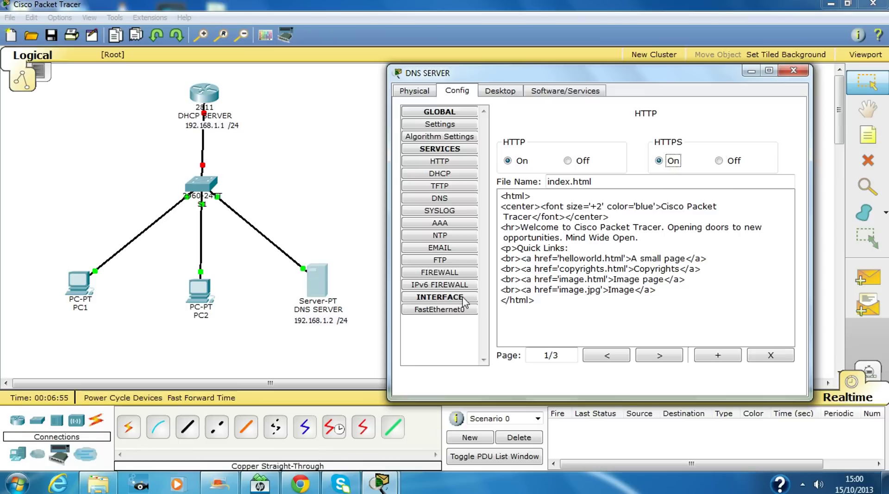
click(795, 72)
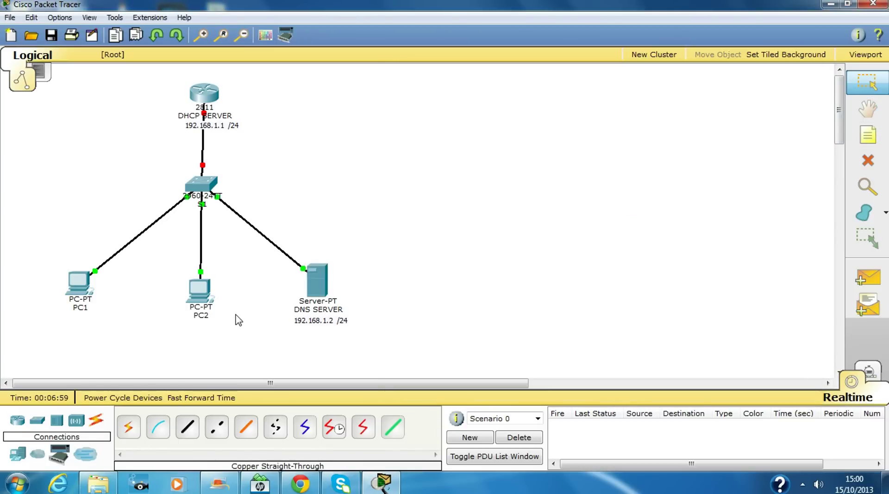
- Switch PC2's IP configuration to DHCP, see the request fail, and close PC2's window
click(200, 293)
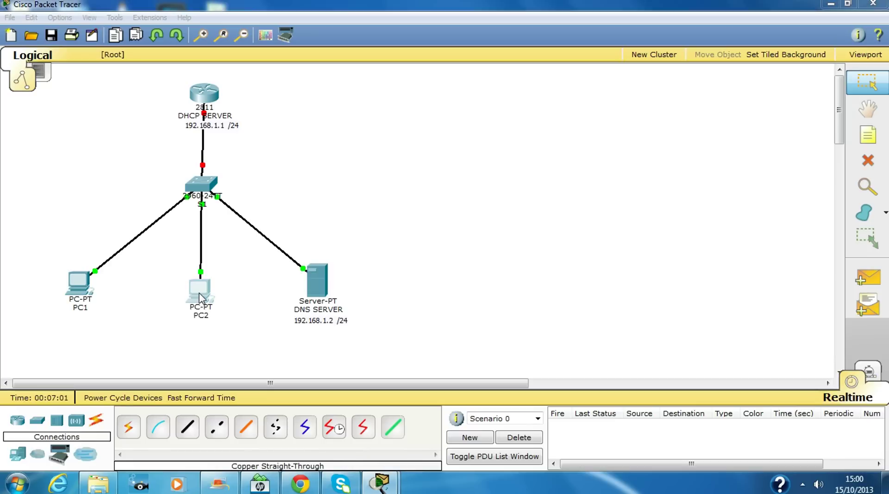
drag(447, 94, 653, 74)
click(554, 86)
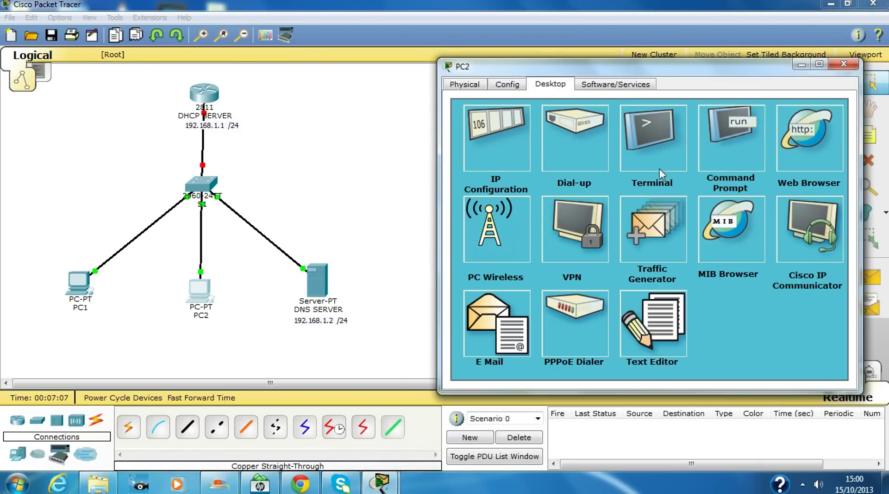
click(492, 139)
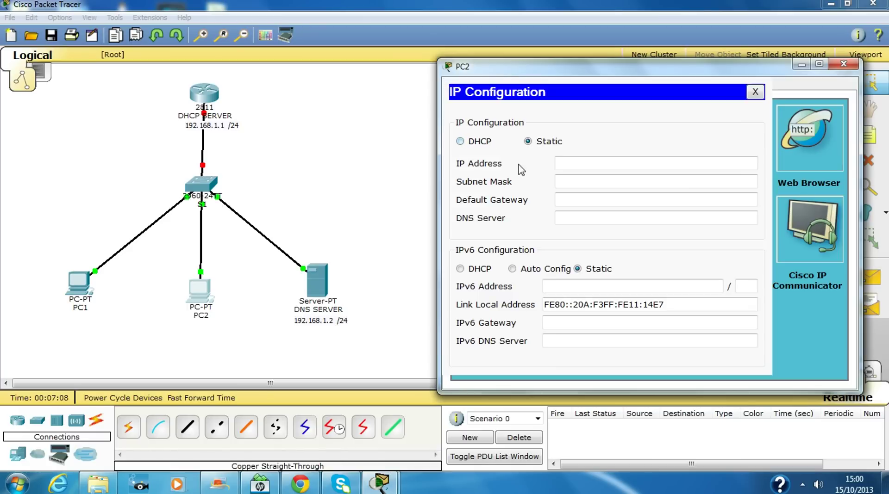
click(460, 142)
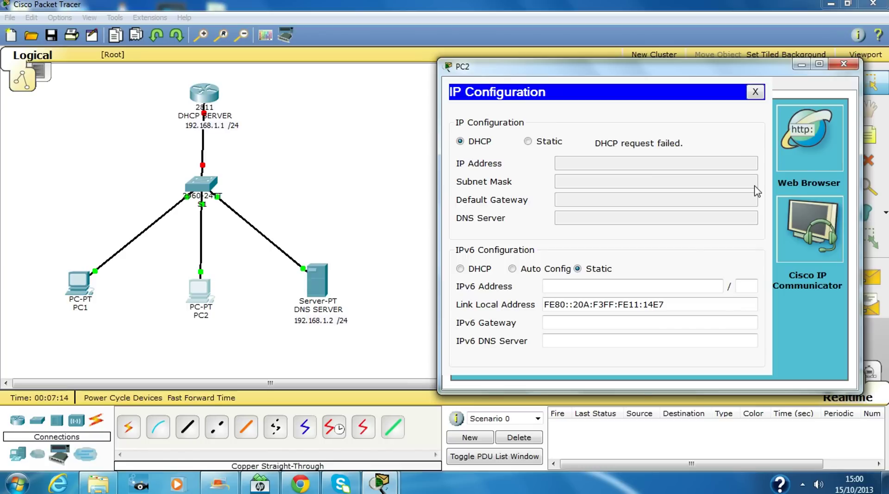
click(529, 142)
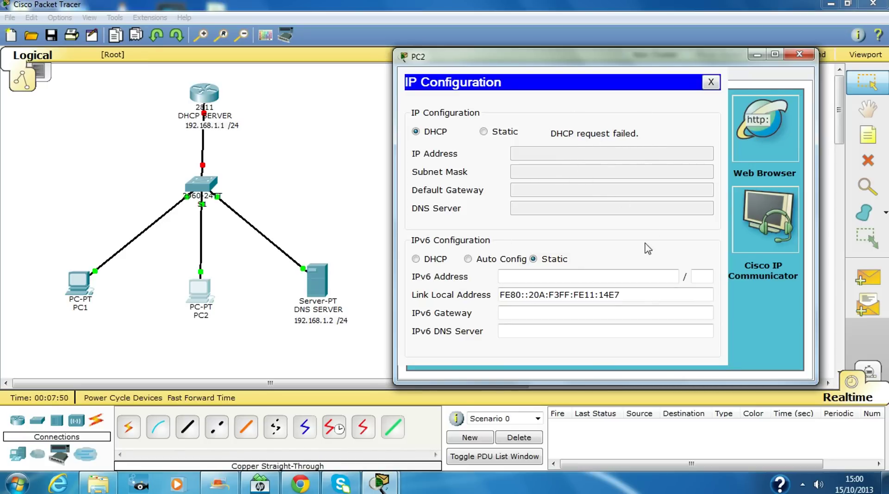
click(799, 54)
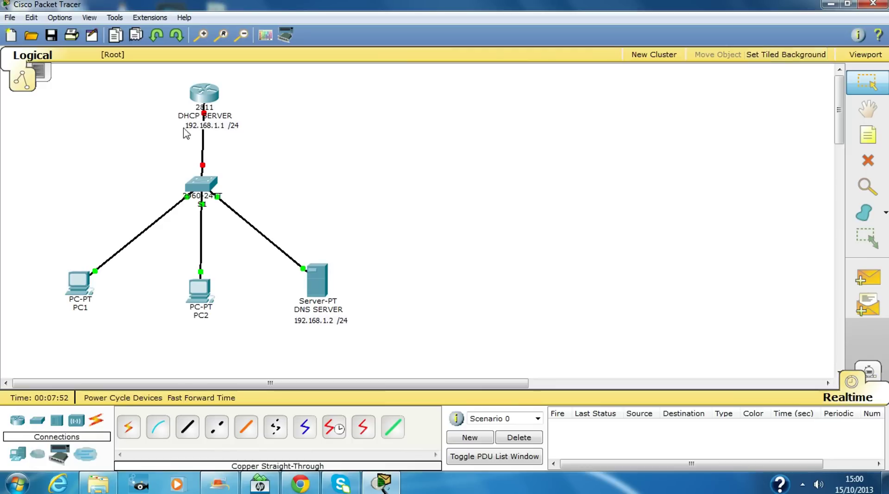
- In the router CLI, assign 192.168.1.1 255.255.255.0 to interface FastEthernet0/0
click(211, 95)
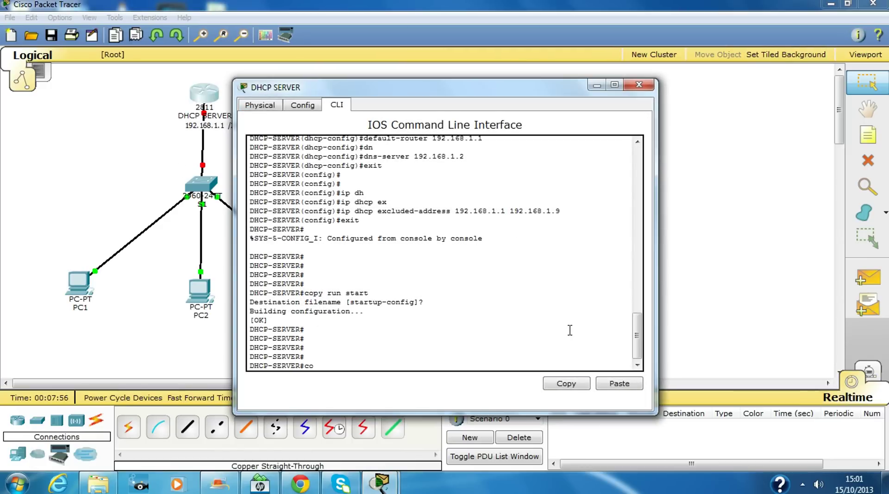
text(conf t)
key(Return)
key(Return)
key(Return)
key(Return)
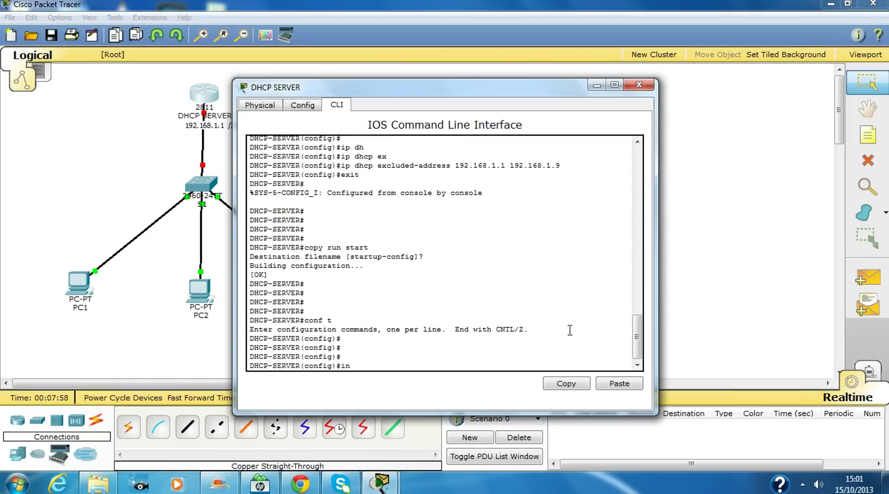
text(/0)
key(Return)
key(Return)
key(Return)
key(Return)
text(ip add 192.168.1.1 255.255)
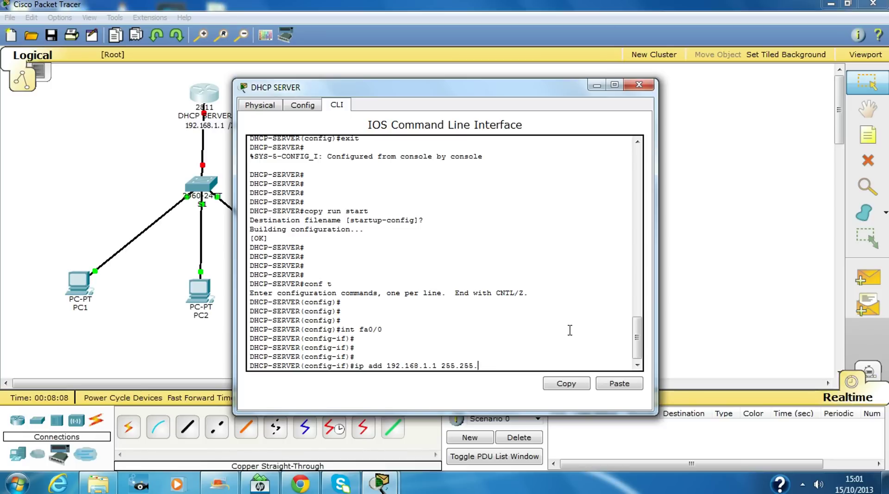
text(.255.0)
key(Return)
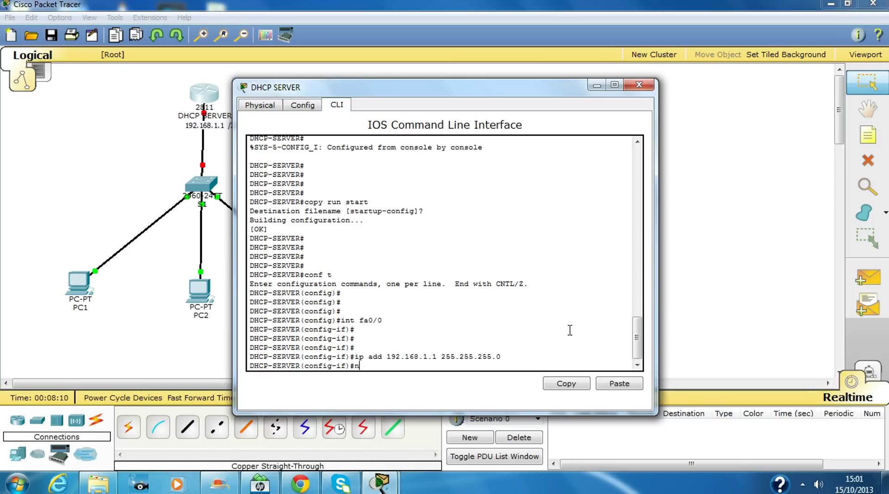
- Bring the interface up with 'no shut' and save it with 'copy run start'
text(no shut)
key(Return)
key(Return)
key(Return)
key(Return)
key(Return)
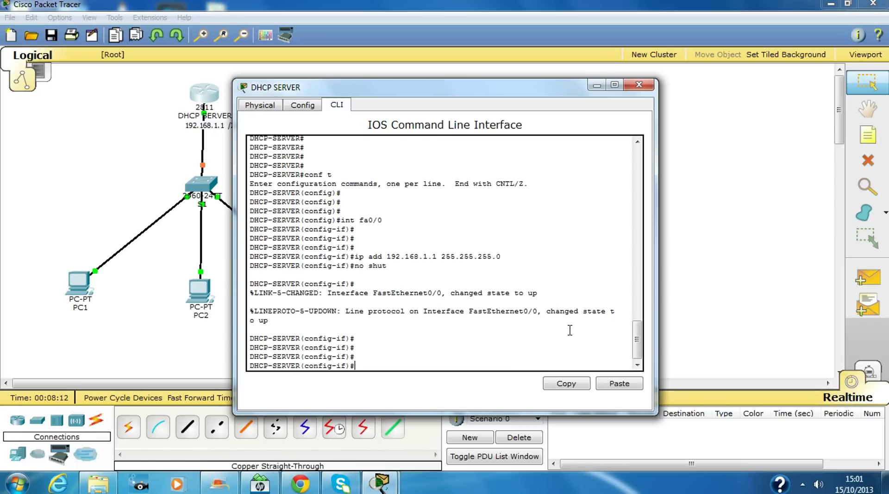
text(exit)
key(Return)
key(Return)
key(Return)
key(Return)
key(Return)
text(e)
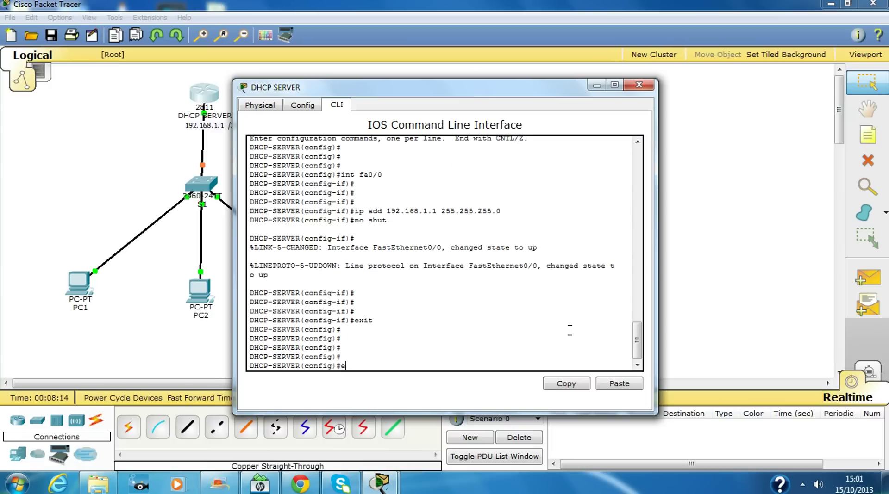
text(xit)
key(Return)
key(Return)
key(Return)
text(copy)
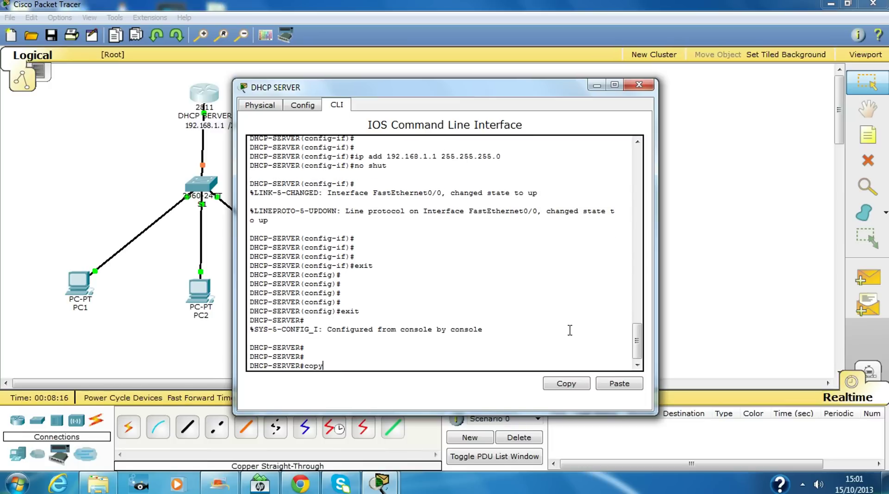
text( run start)
key(Return)
key(Return)
key(Return)
key(Return)
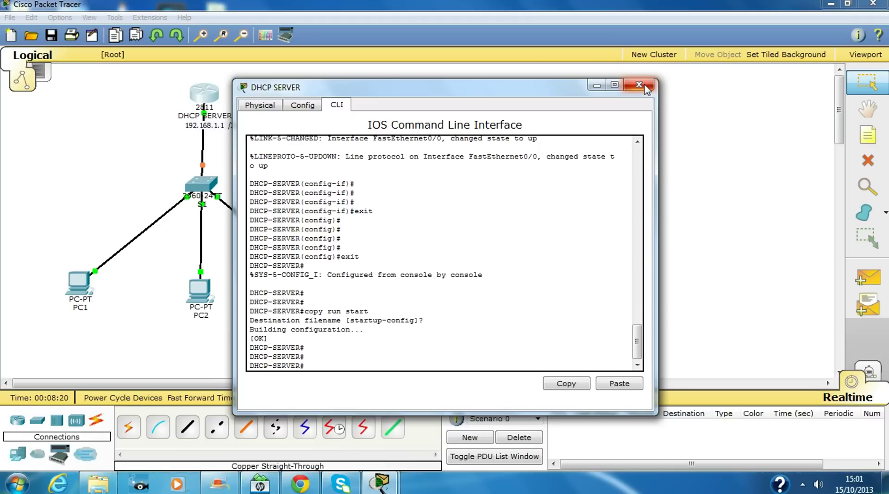
scroll(528, 303, up, 4)
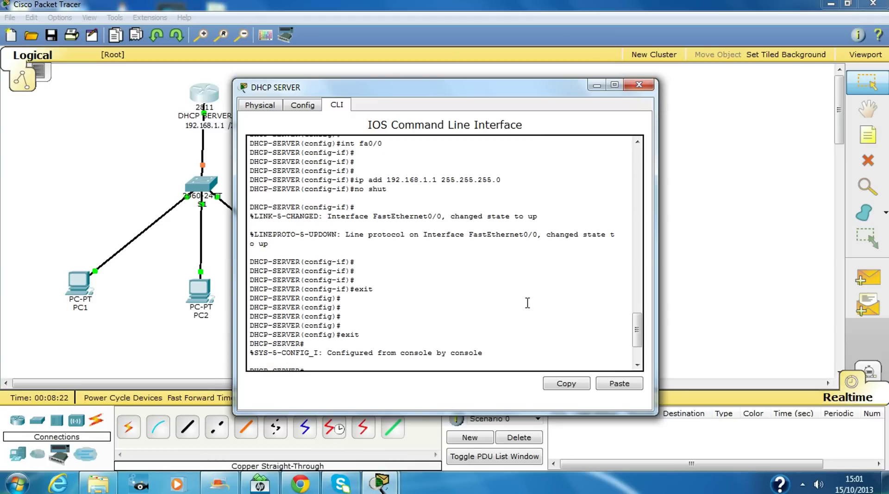
- Close the router CLI and confirm PC2 holds 192.168.1.10 in its IP configuration
click(640, 85)
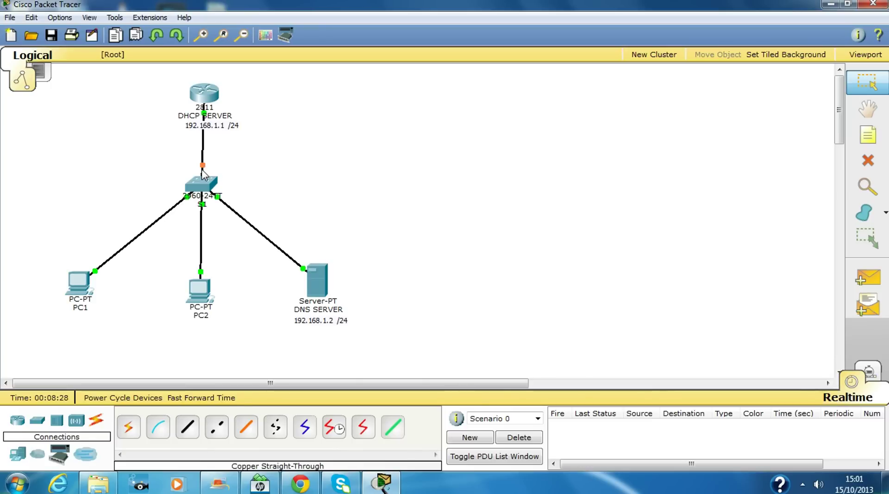
click(200, 289)
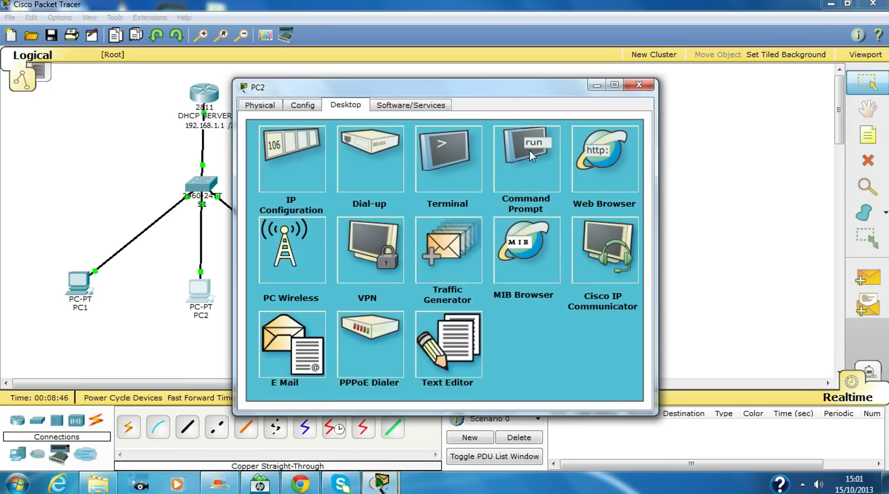
drag(484, 89, 648, 36)
click(467, 105)
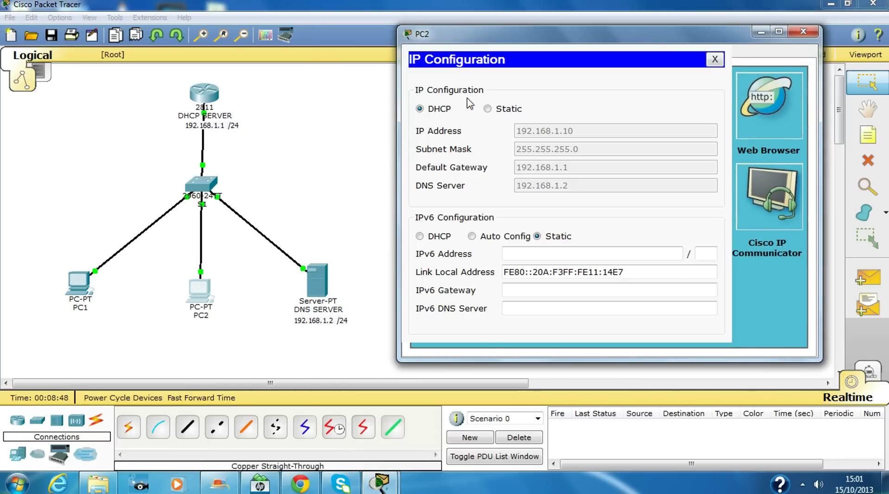
click(804, 32)
- Set PC1's IP configuration to DHCP so it receives 192.168.1.11
click(73, 291)
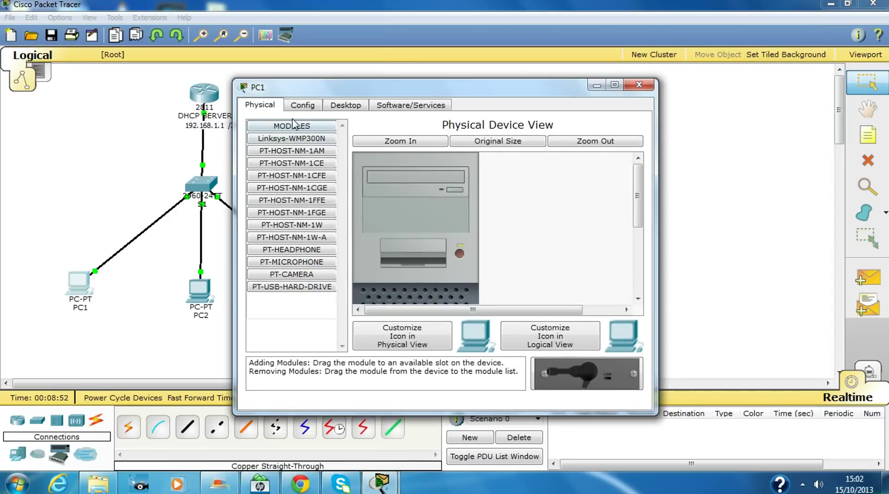
drag(407, 95, 581, 84)
click(513, 96)
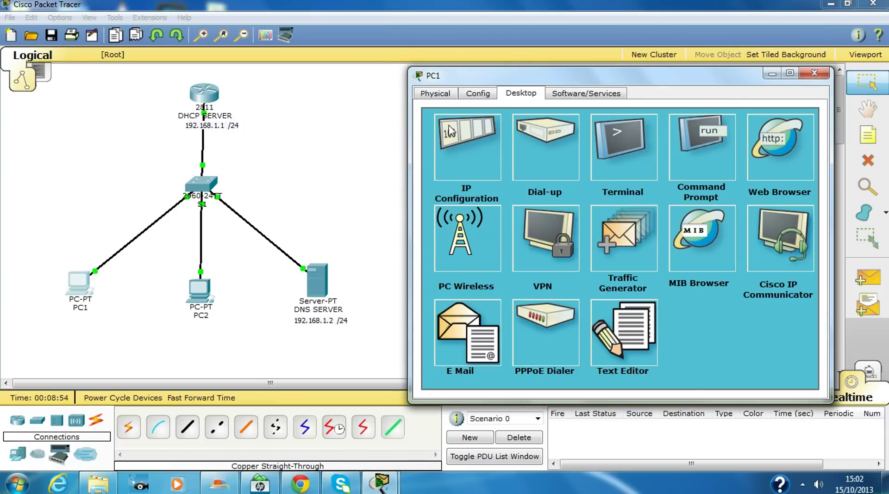
click(456, 150)
click(431, 151)
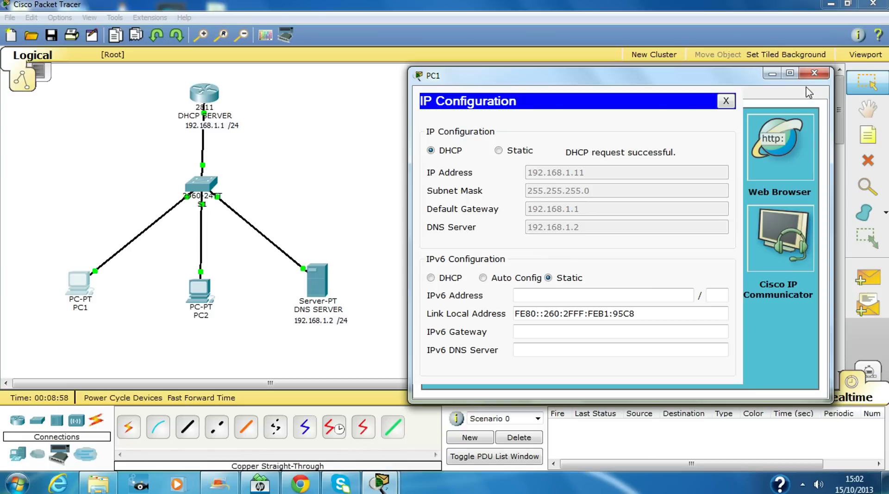
click(815, 73)
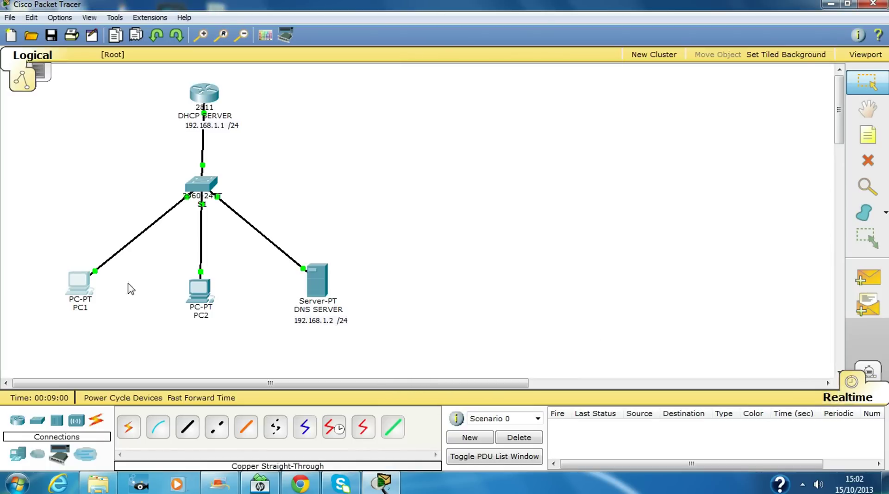
click(199, 290)
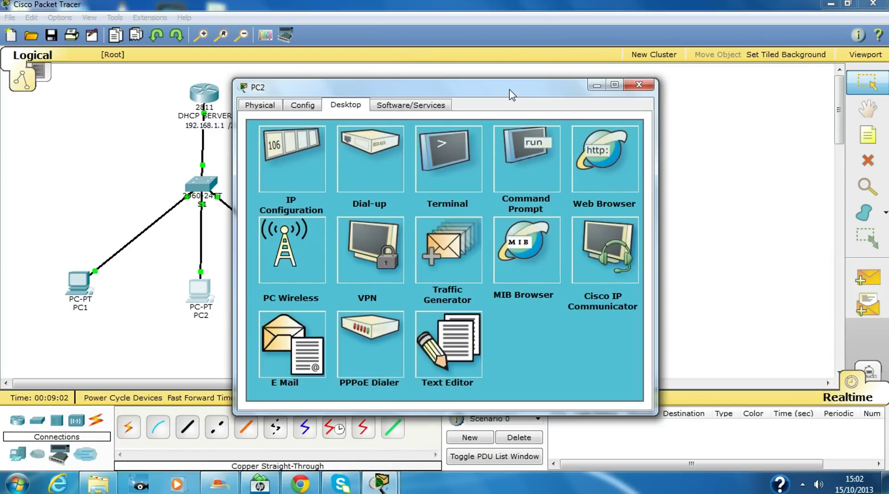
drag(511, 94, 658, 42)
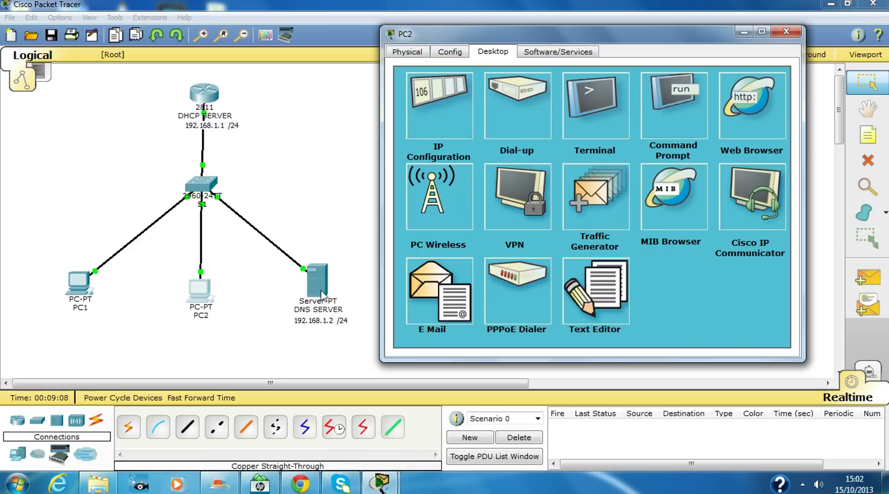
click(756, 143)
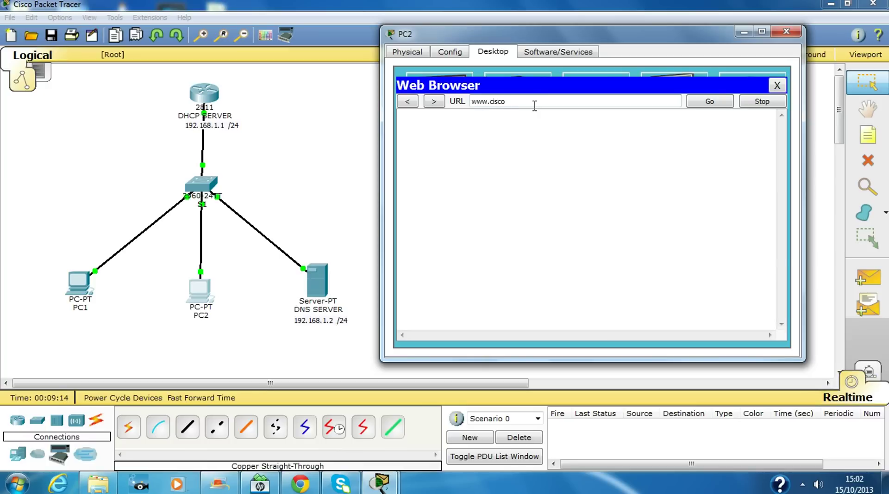
text(www.cisco.com)
key(Return)
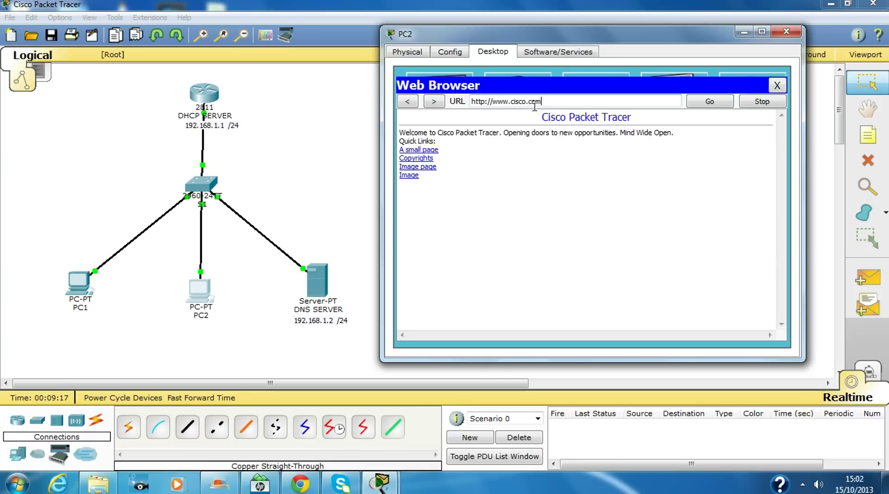
click(789, 31)
click(77, 291)
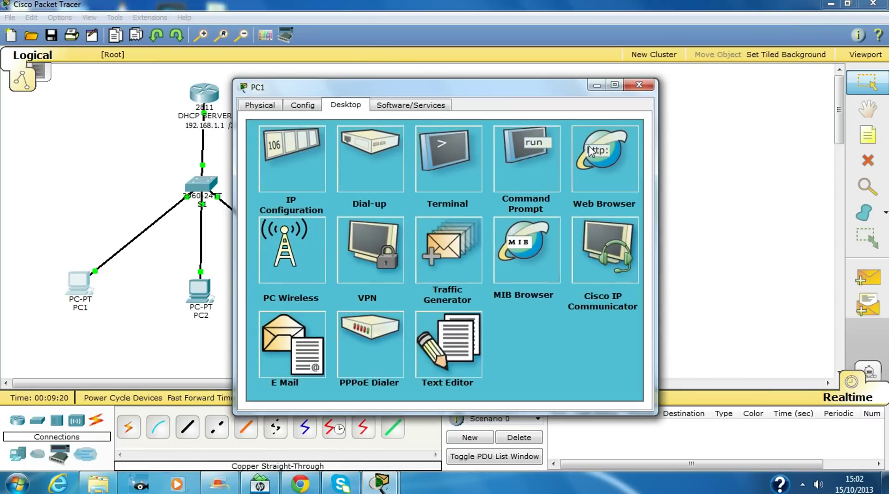
click(590, 150)
text(www)
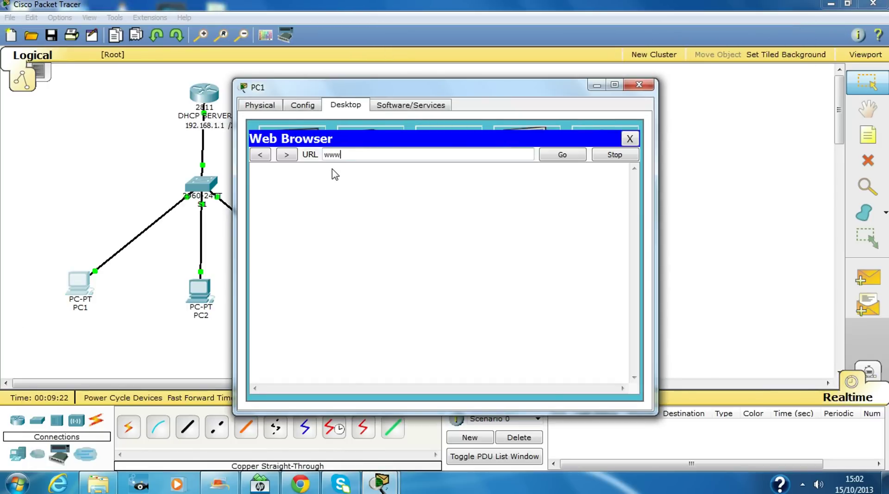
text(.cisco.com)
key(Return)
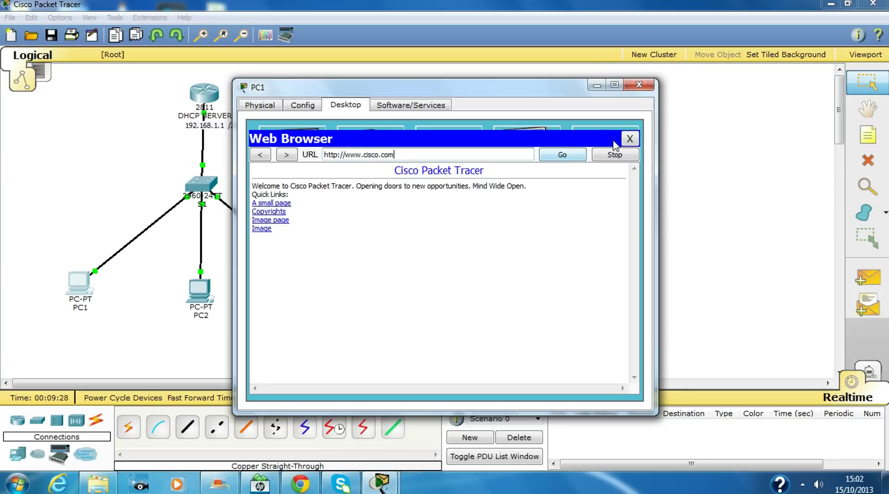
click(630, 139)
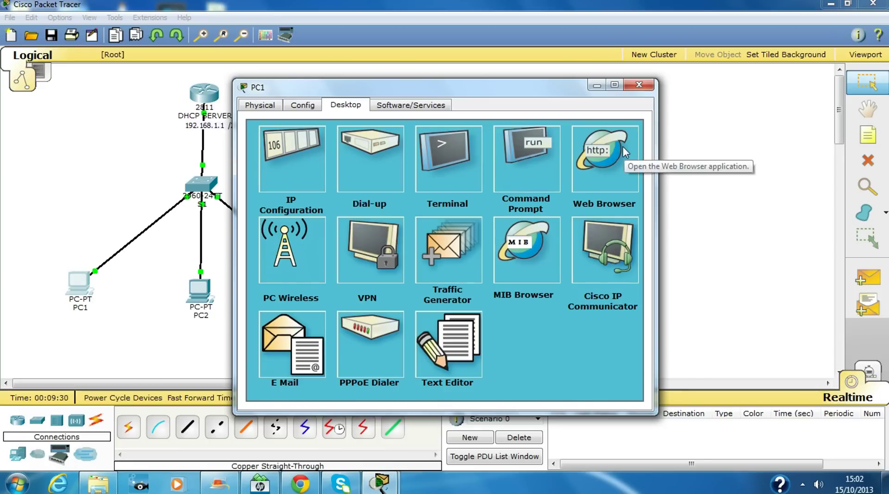
click(623, 146)
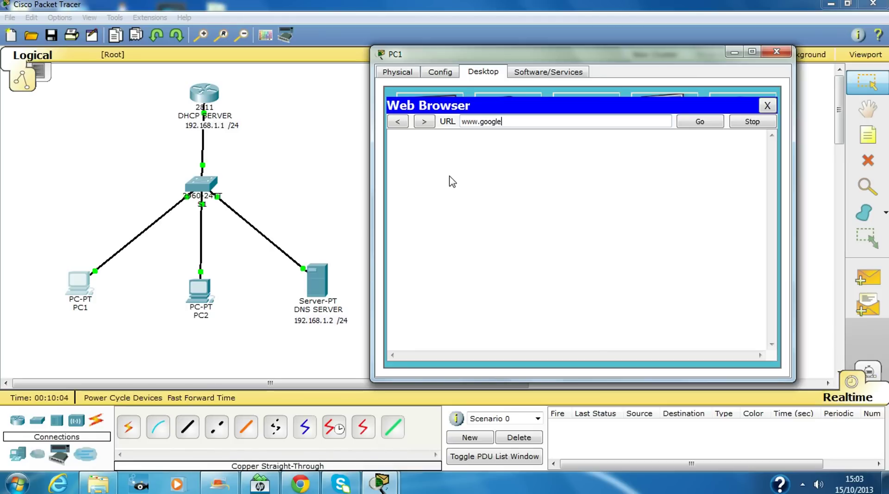
text(om)
click(691, 123)
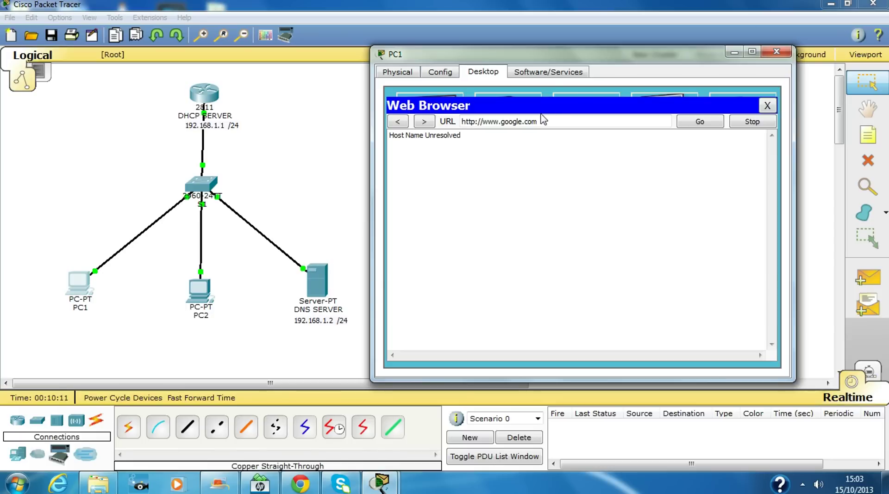
drag(590, 122, 377, 127)
text(www)
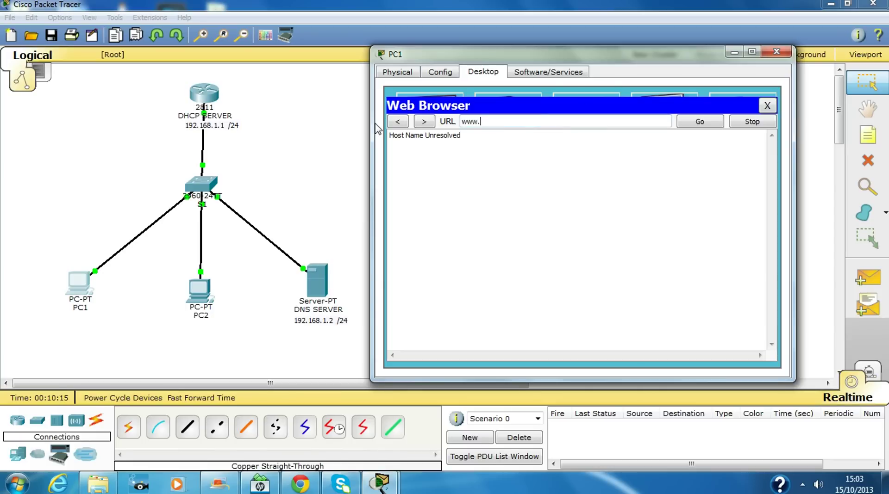
text(.cisco.com)
key(Return)
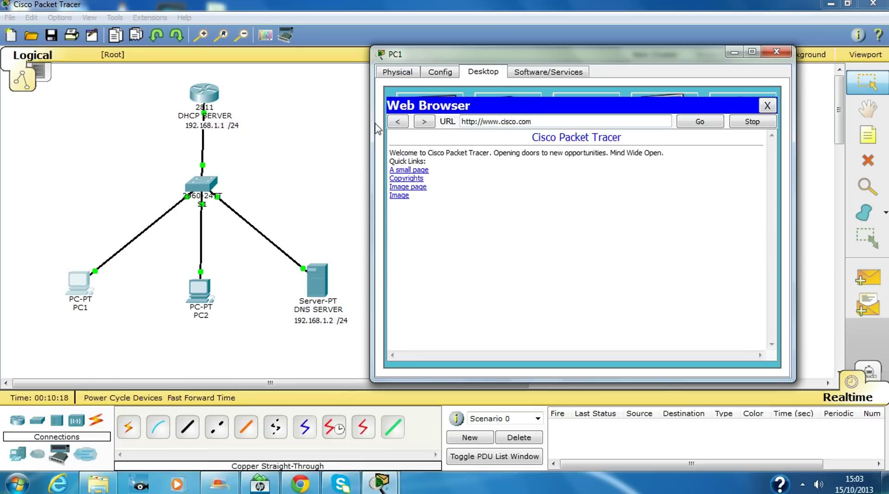
- Close PC1's device window to return to the topology
click(777, 51)
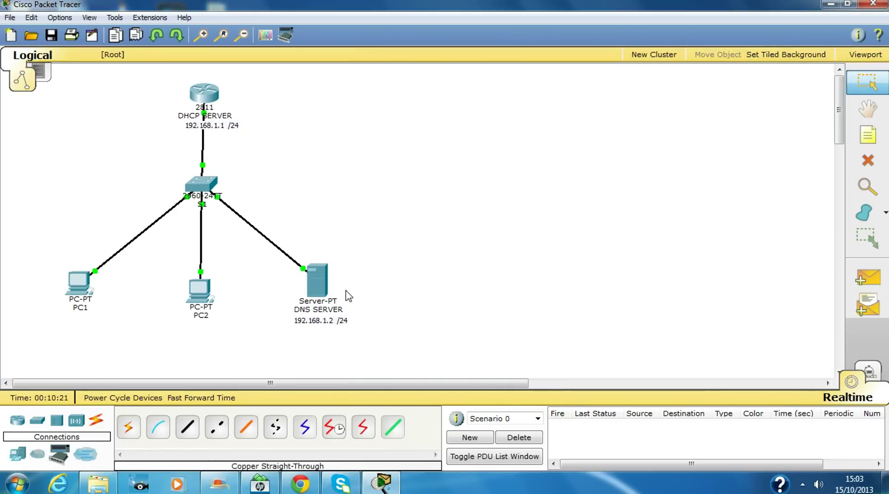